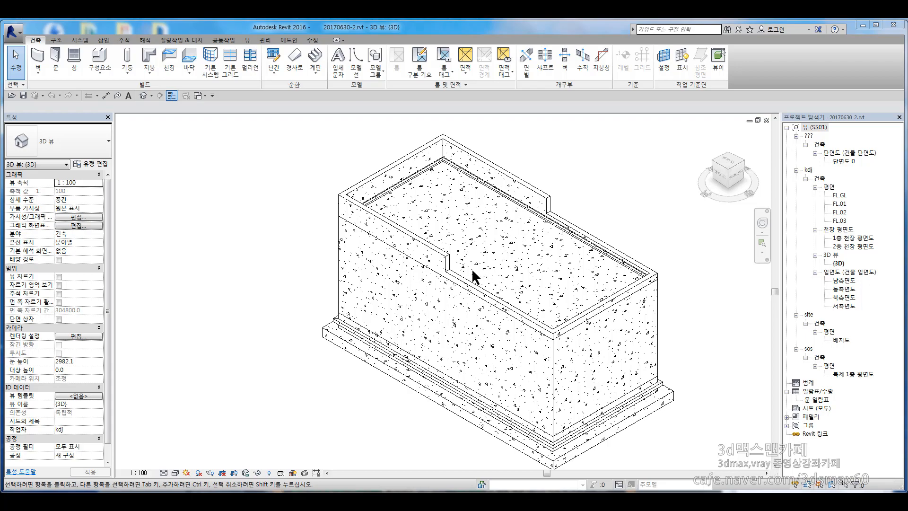
# Set the 3D view's visual style to Shaded and look over the building from several sides.
pyautogui.moveTo(485, 283); pyautogui.dragTo(612, 361, button='middle')
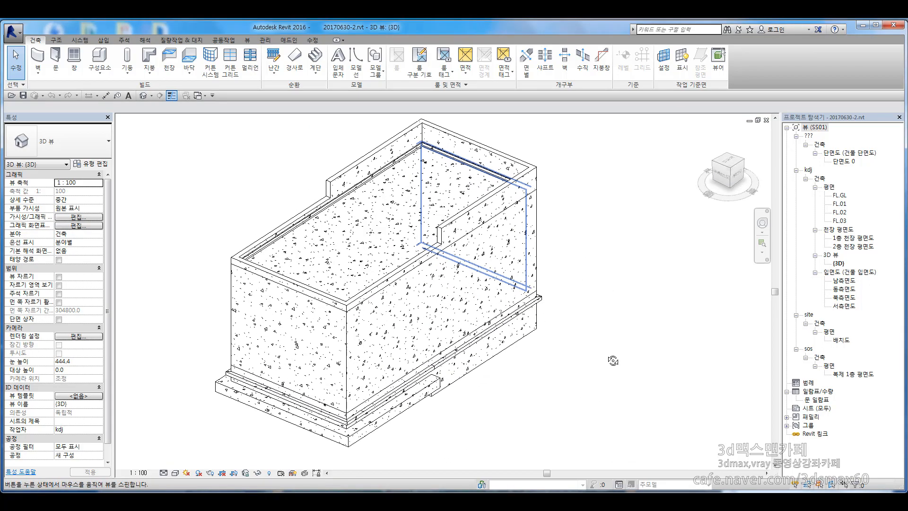
pyautogui.click(175, 472)
pyautogui.click(195, 433)
pyautogui.moveTo(222, 299)
pyautogui.keyDown('shift'); pyautogui.mouseDown(button='middle')
pyautogui.moveTo(537, 197)
pyautogui.moveTo(381, 320)
pyautogui.mouseUp(button='middle'); pyautogui.keyUp('shift')
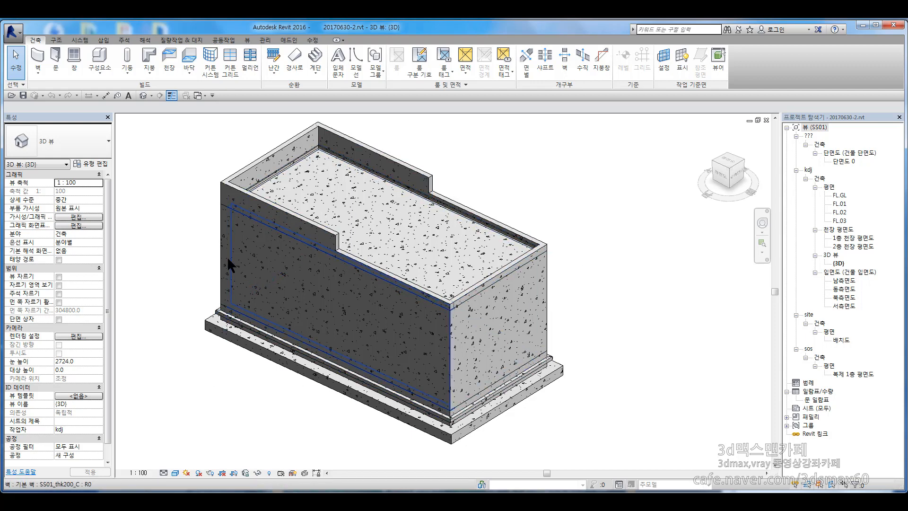
pyautogui.moveTo(229, 261); pyautogui.dragTo(444, 310, button='middle')
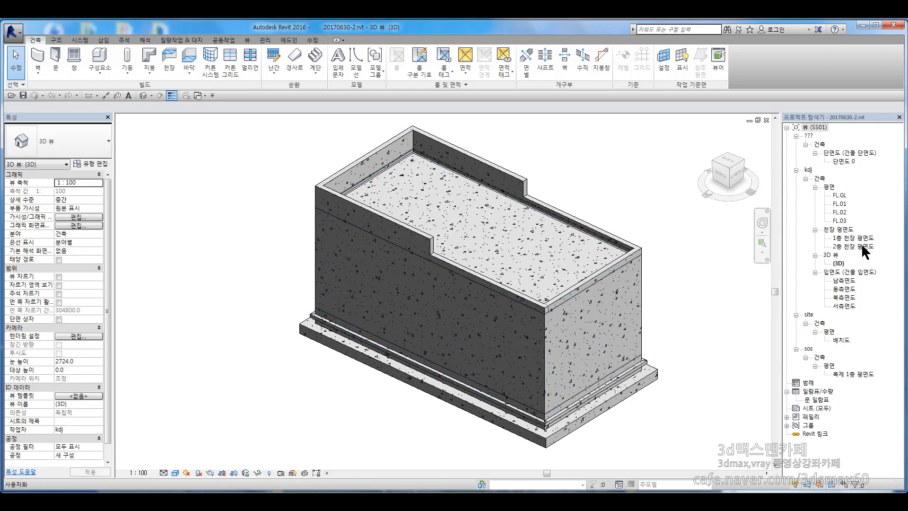
# Open the south elevation view (남측면도) and check the section drawing linked behind the building.
pyautogui.doubleClick(845, 280)
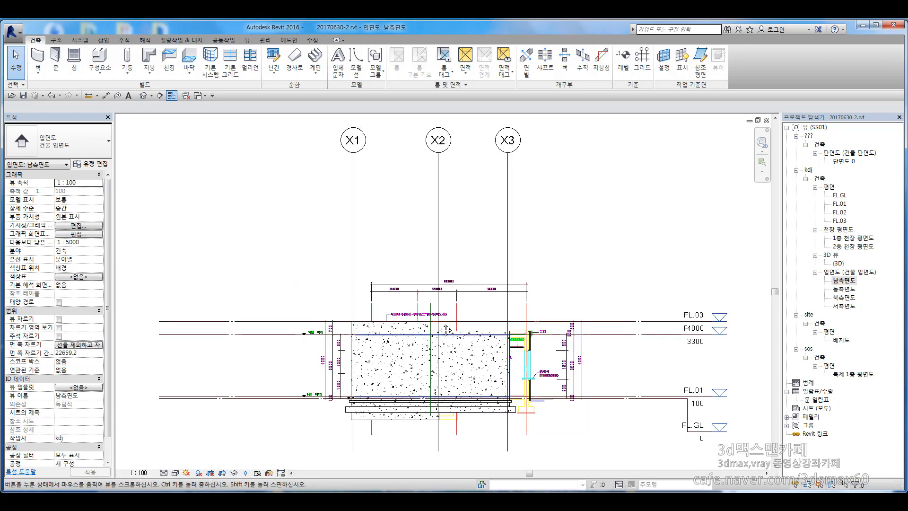
pyautogui.scroll(4, 439, 233)
pyautogui.click(644, 279)
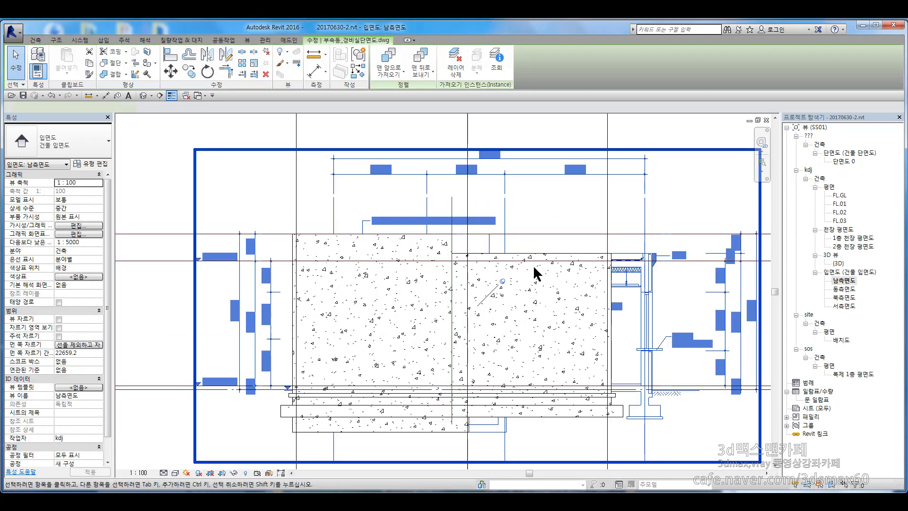
pyautogui.press('Escape')
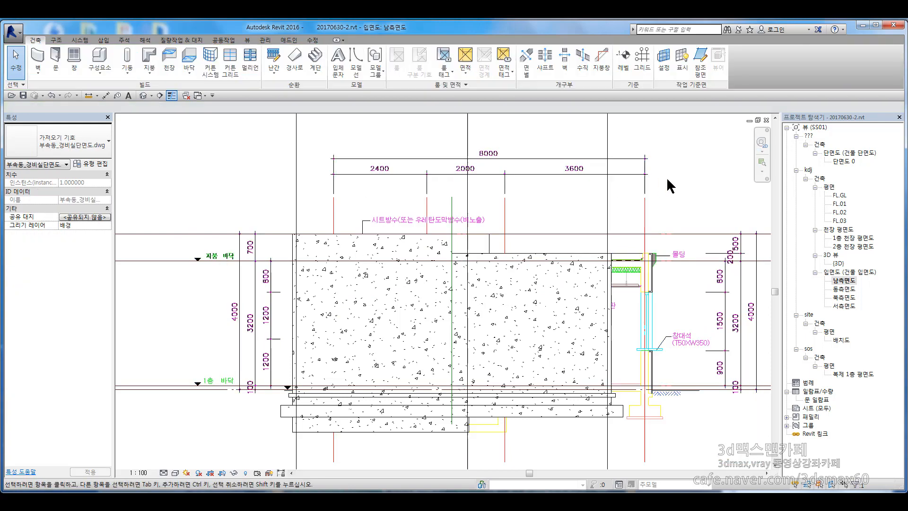
# Unpin the linked section drawing 부속동_경비실단면도.dwg in the south elevation and delete it.
pyautogui.scroll(-5, 669, 186)
pyautogui.click(657, 233)
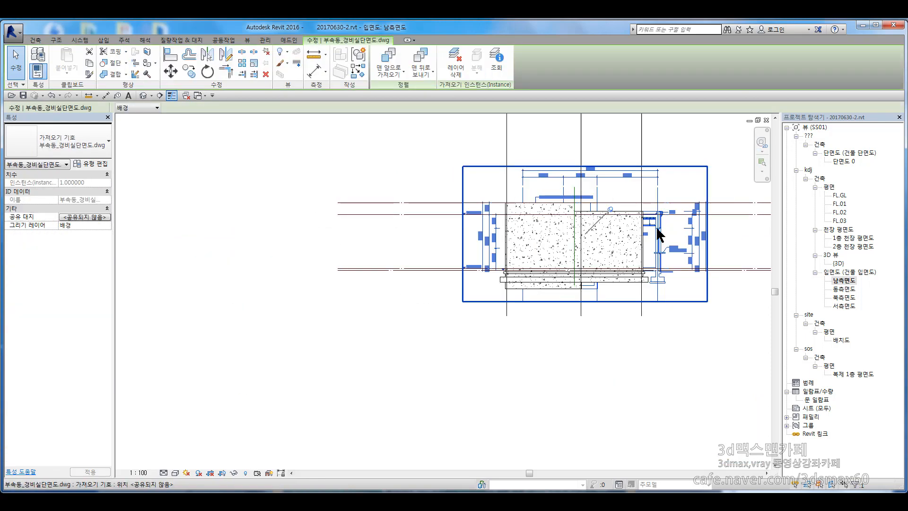
pyautogui.scroll(4, 657, 234)
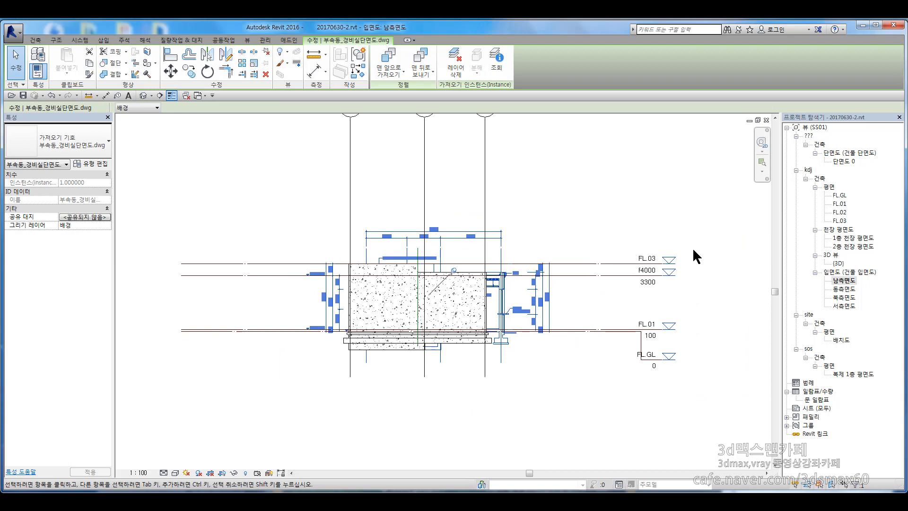
pyautogui.press('Delete')
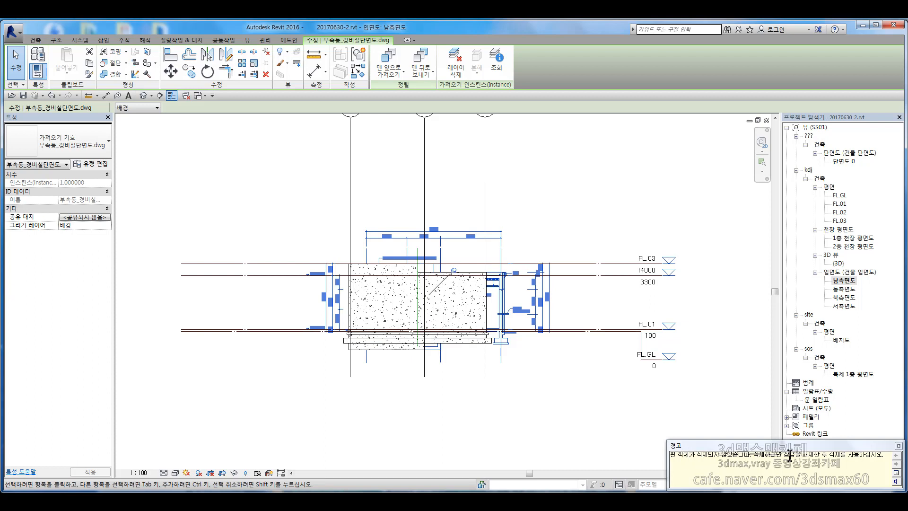
pyautogui.click(453, 270)
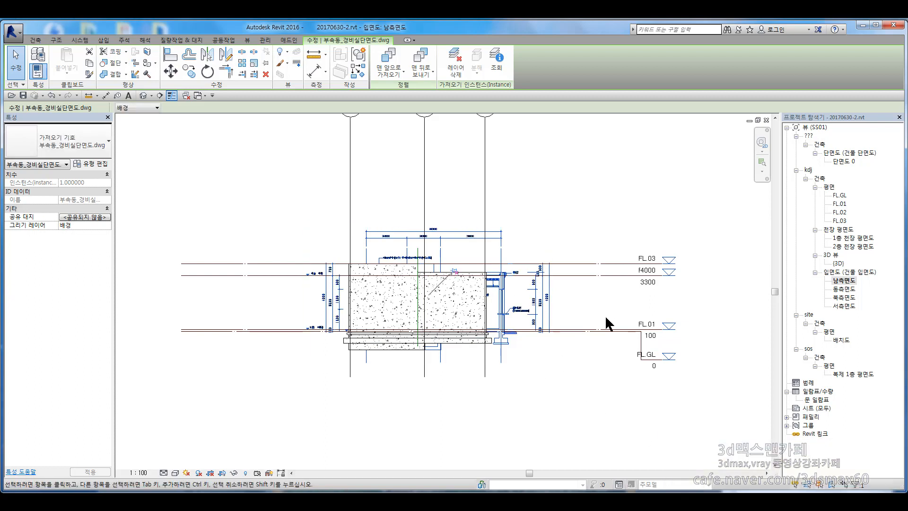
pyautogui.press('Delete')
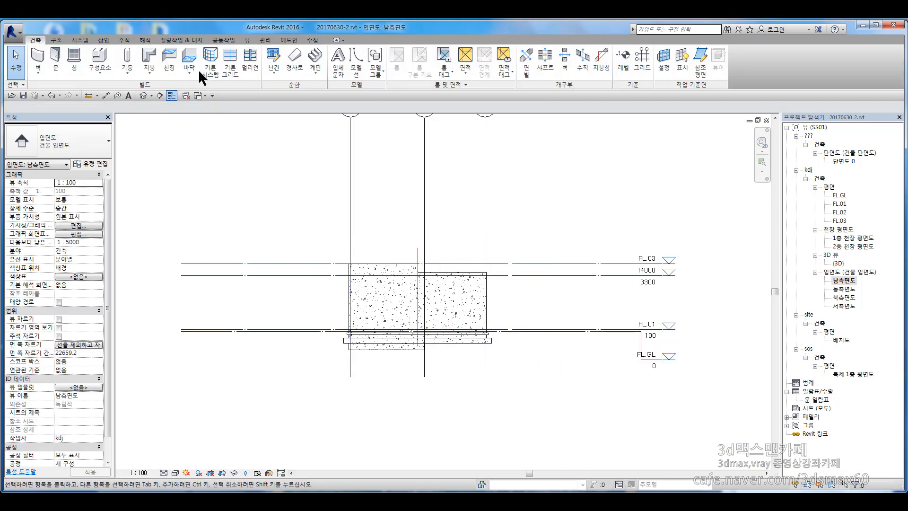
# Start a CAD link and choose 부속동_경비실정면도.dwg from the Lesson01-경비실 folder.
pyautogui.click(109, 42)
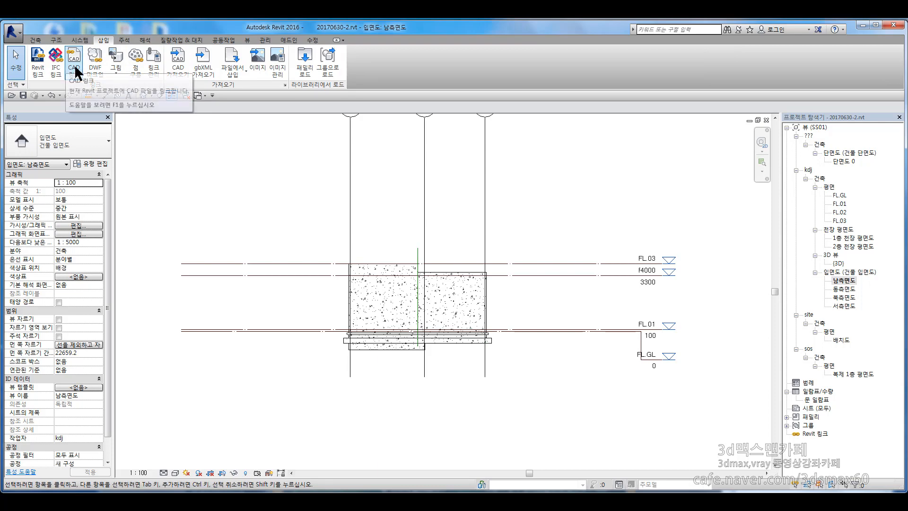
pyautogui.click(66, 64)
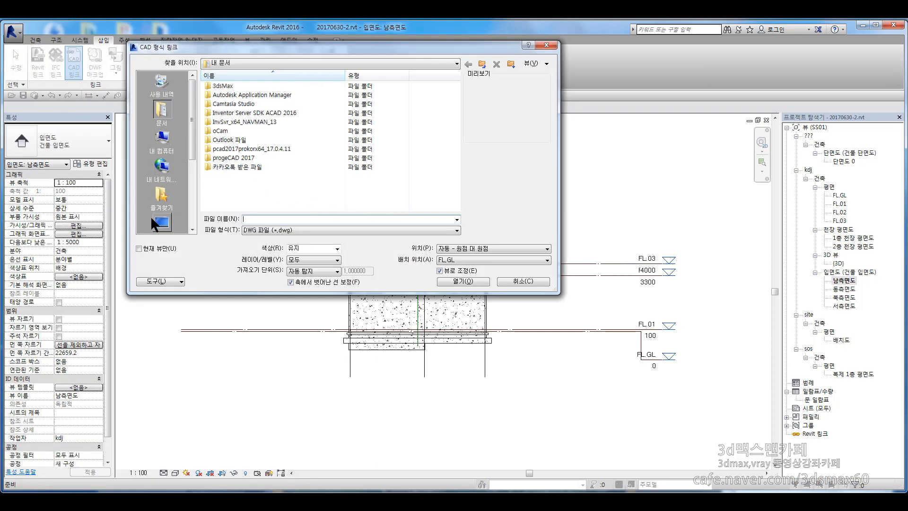
pyautogui.click(151, 220)
pyautogui.doubleClick(236, 142)
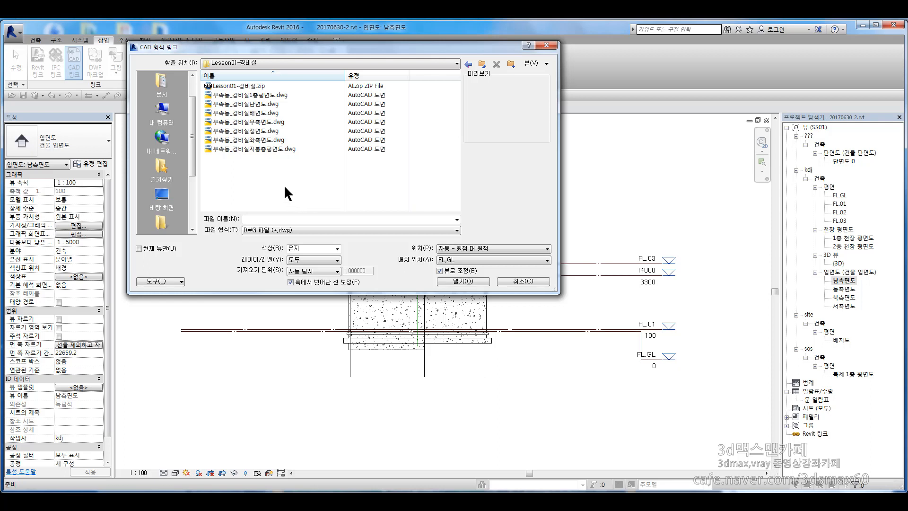
pyautogui.click(255, 131)
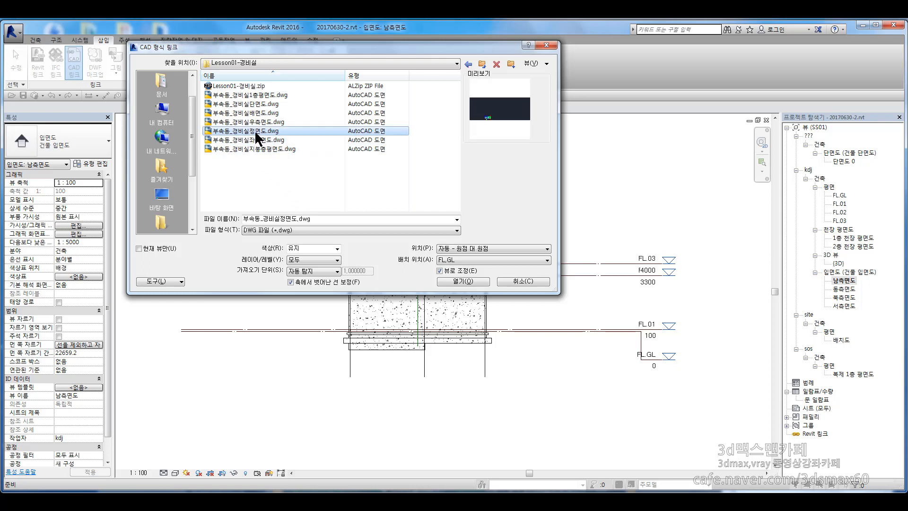
# Link the front elevation drawing to the current view only, with millimetre units and automatic center-to-center positioning.
pyautogui.click(153, 249)
pyautogui.click(327, 272)
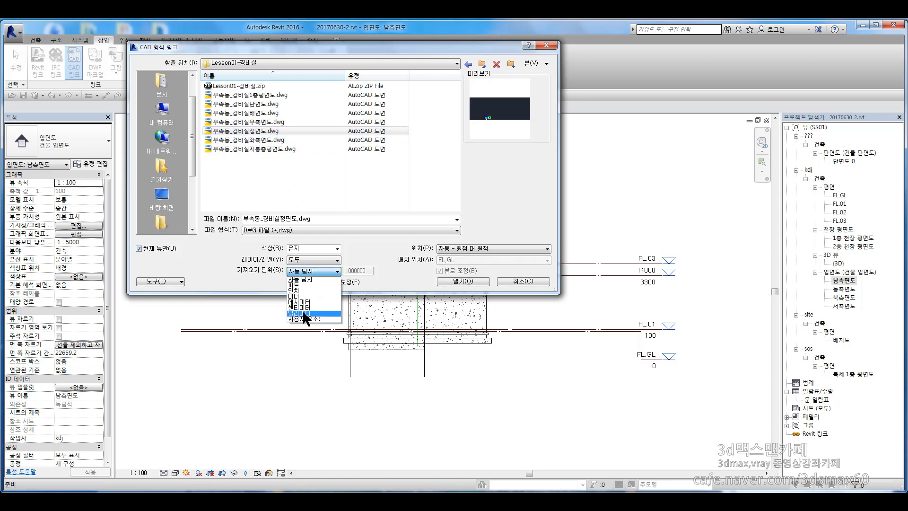
pyautogui.click(306, 318)
pyautogui.click(482, 250)
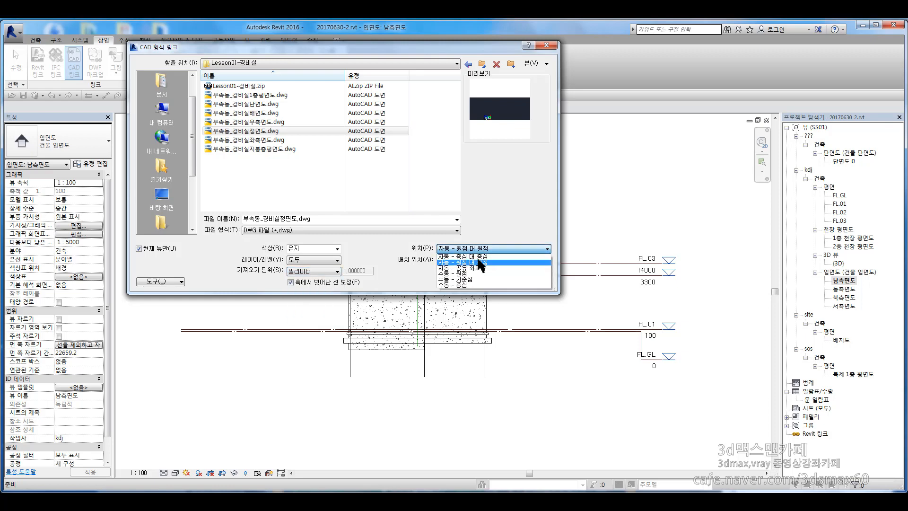
pyautogui.click(478, 256)
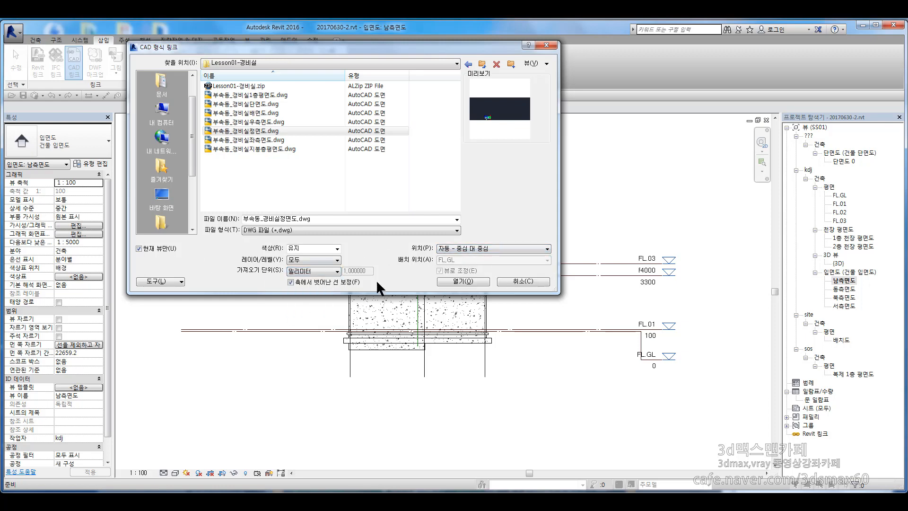
pyautogui.click(472, 282)
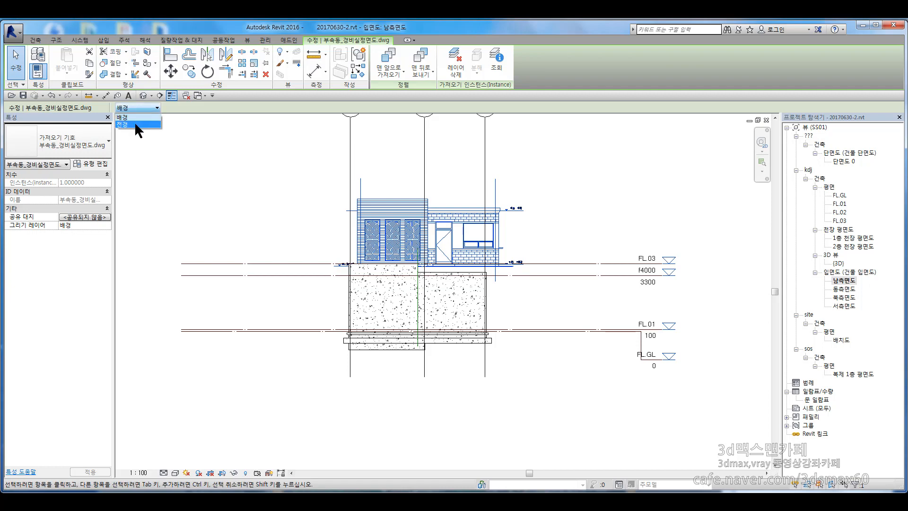
# Place the linked front elevation drawing in the foreground and align its left-hand axis line with grid X1.
pyautogui.click(135, 124)
pyautogui.press('a')
pyautogui.press('l')
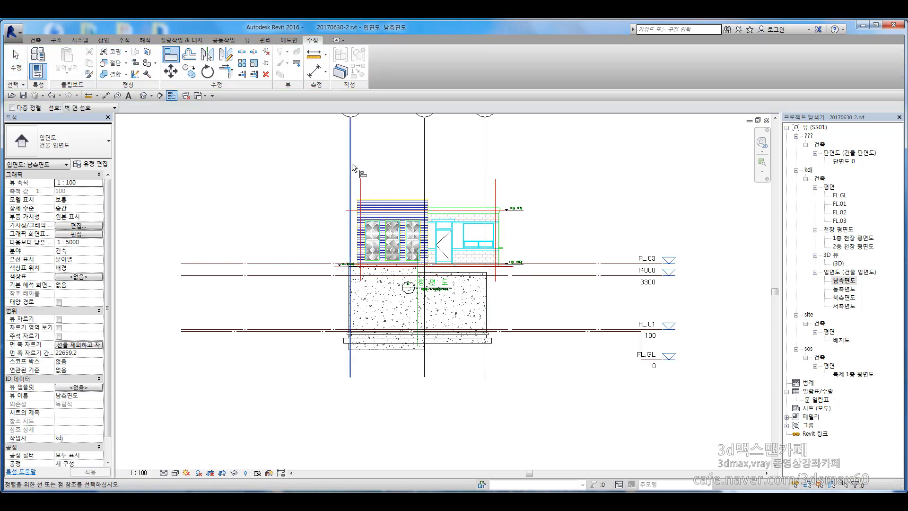
pyautogui.click(350, 168)
pyautogui.click(361, 180)
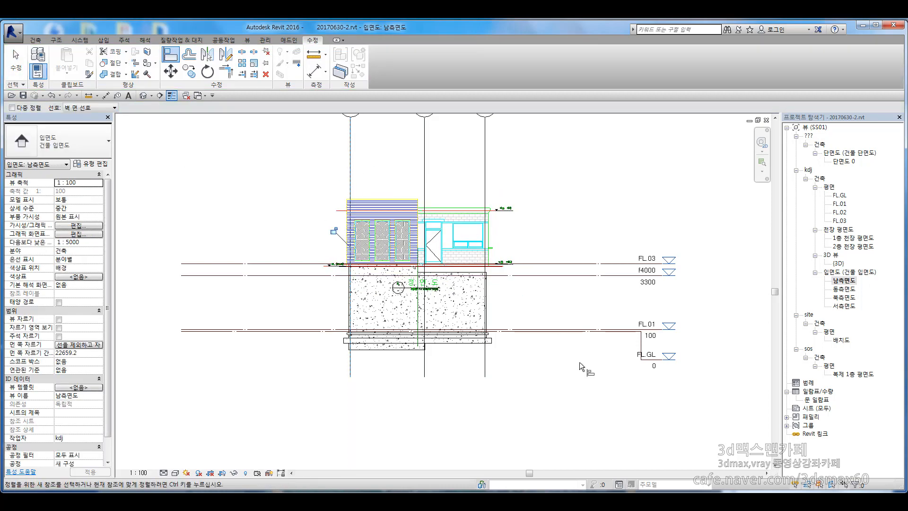
# Align the front elevation drawing's ground line with the FL.GL level line.
pyautogui.click(582, 332)
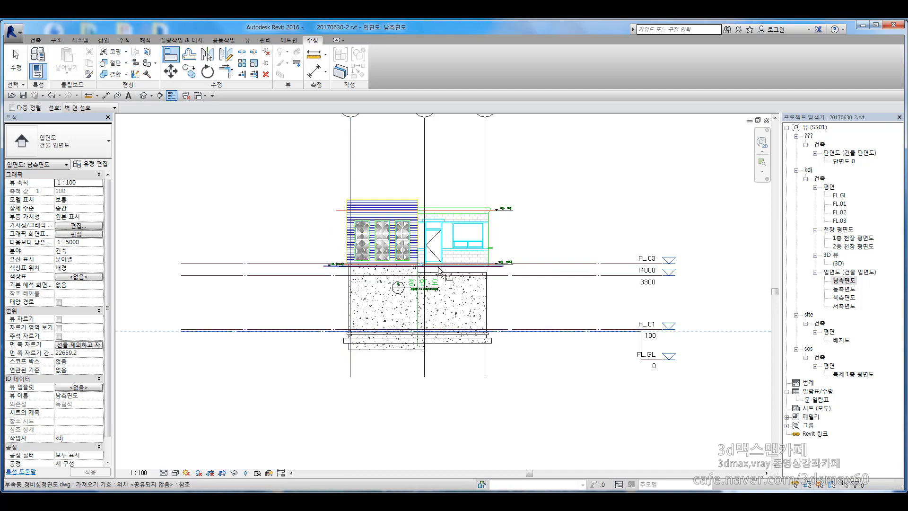
pyautogui.click(438, 266)
pyautogui.scroll(5, 439, 267)
pyautogui.scroll(-4, 421, 242)
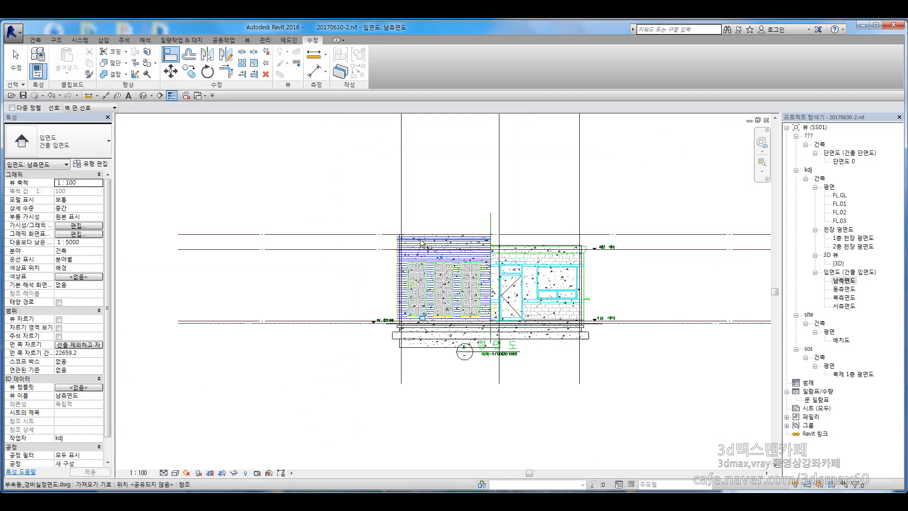
pyautogui.press('Escape')
pyautogui.press('Escape')
# Set the south elevation's visual style to Shaded and examine the drawing's door, window, brick and louver areas against the walls.
pyautogui.scroll(2, 477, 265)
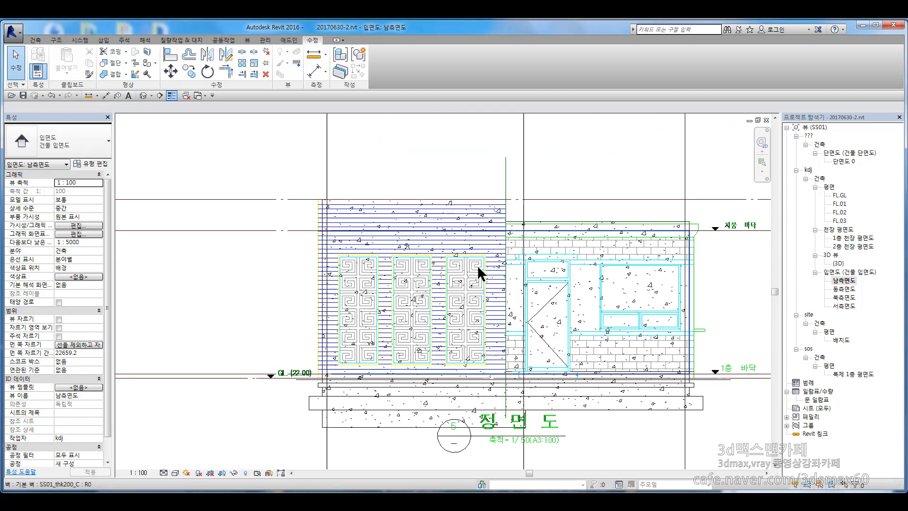
pyautogui.click(176, 472)
pyautogui.click(198, 432)
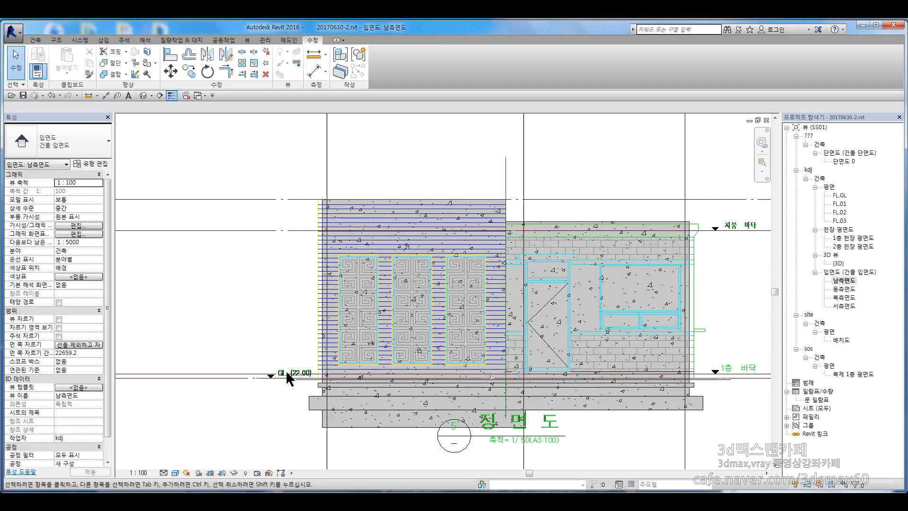
pyautogui.moveTo(648, 329); pyautogui.dragTo(374, 339, button='middle')
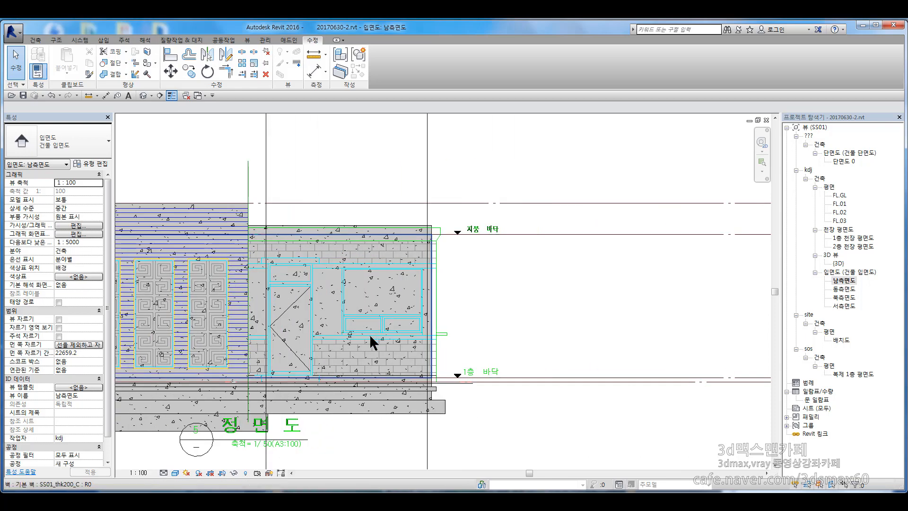
pyautogui.scroll(3, 320, 368)
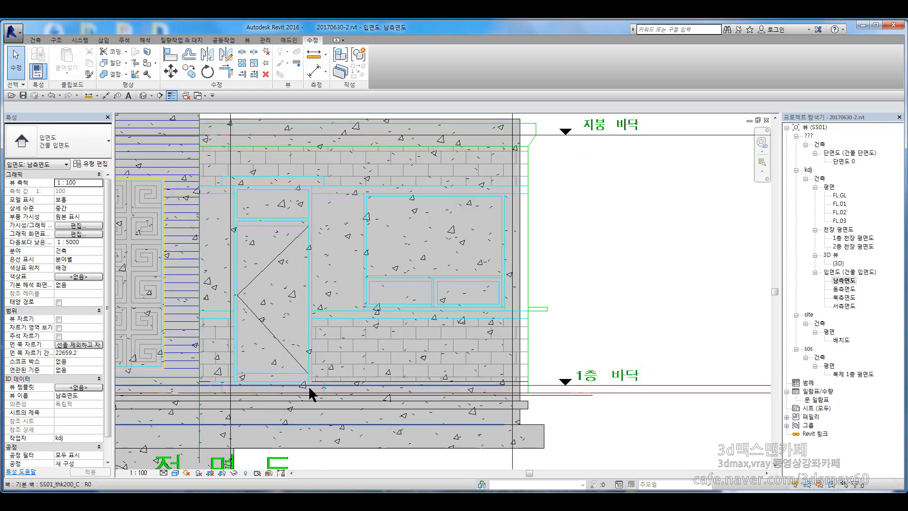
pyautogui.moveTo(310, 225); pyautogui.dragTo(321, 299, button='middle')
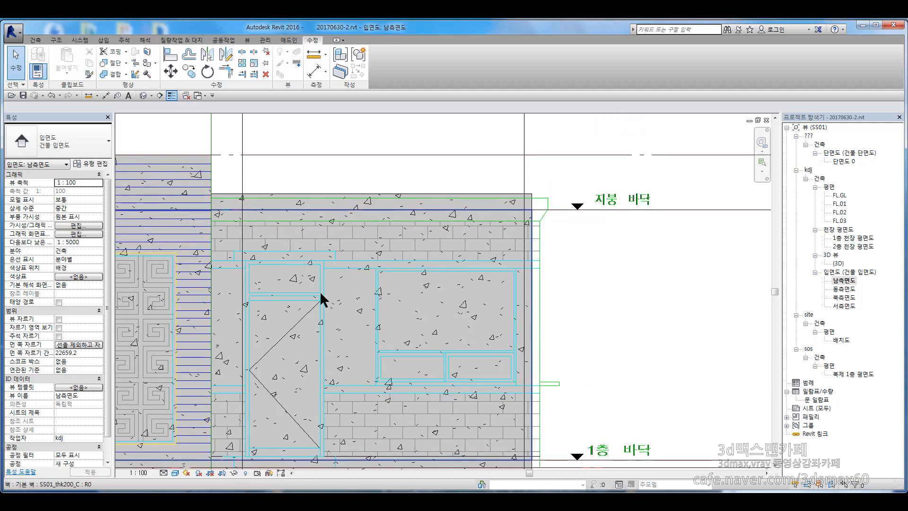
pyautogui.scroll(-2, 450, 190)
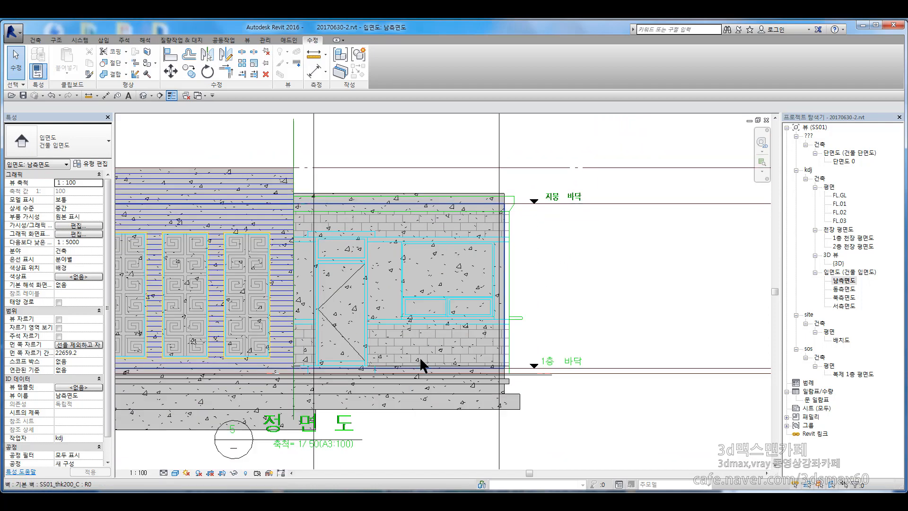
pyautogui.moveTo(303, 301); pyautogui.dragTo(618, 298, button='middle')
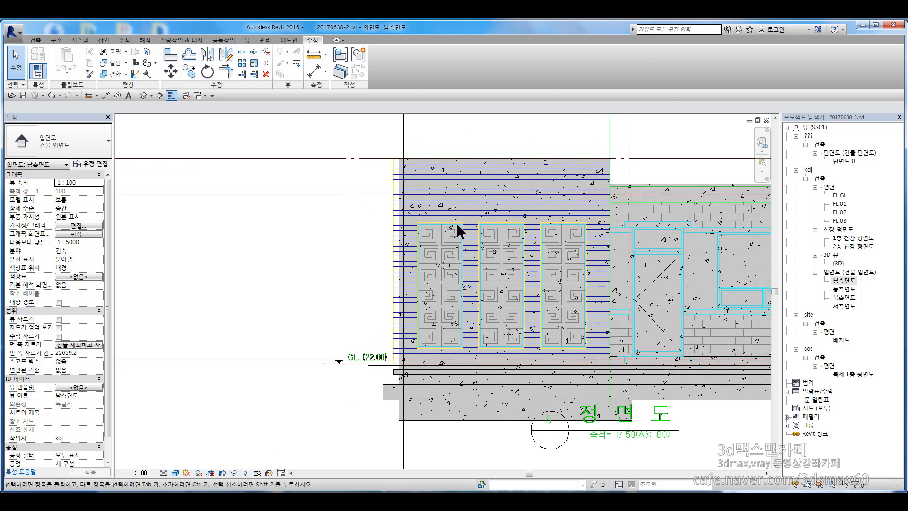
# Open the FL.01 floor plan and examine the exterior finish lines around the wall corner near grids X1 and Y2.
pyautogui.doubleClick(840, 204)
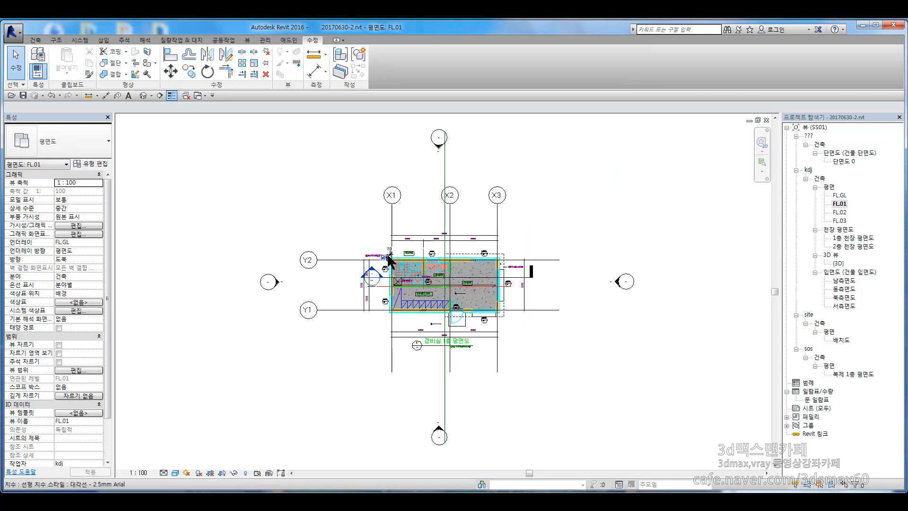
pyautogui.scroll(5, 445, 260)
pyautogui.moveTo(441, 283); pyautogui.dragTo(440, 246, button='middle')
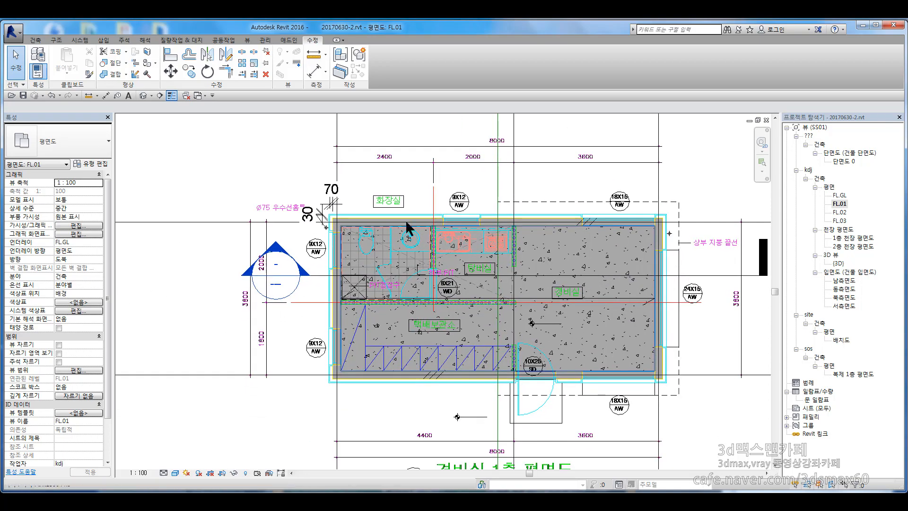
pyautogui.scroll(8, 318, 210)
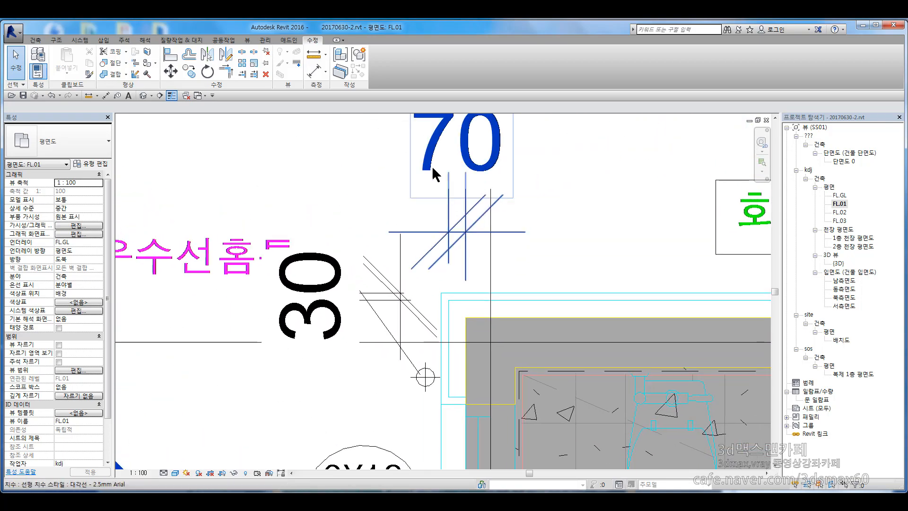
pyautogui.moveTo(557, 293); pyautogui.dragTo(416, 281, button='middle')
pyautogui.scroll(2, 421, 280)
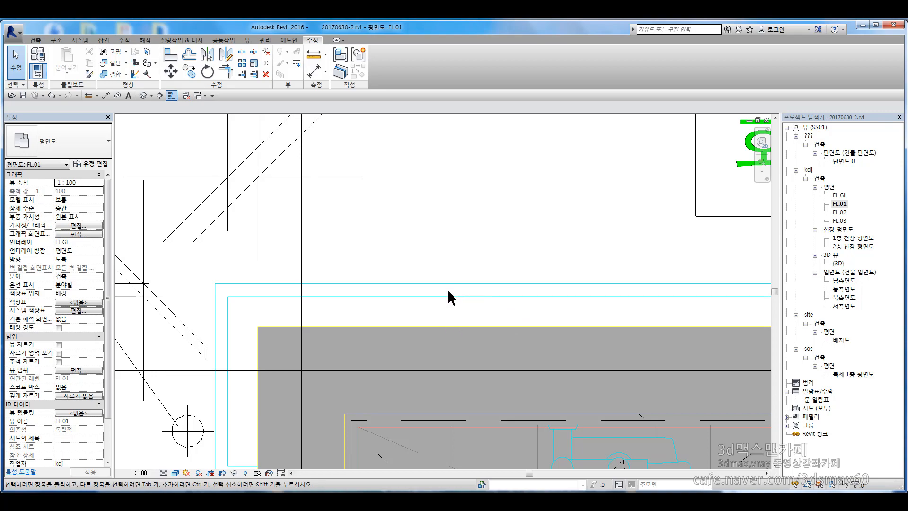
pyautogui.scroll(-5, 448, 287)
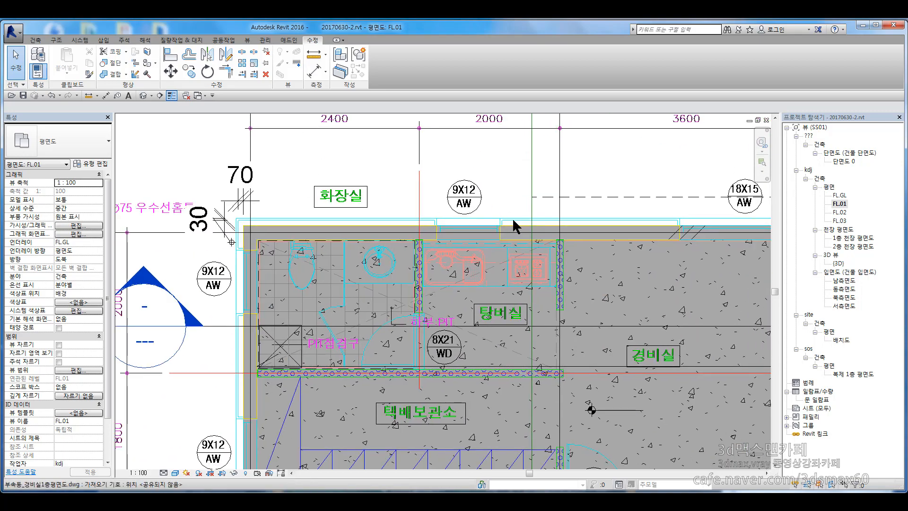
# Examine the exterior finish lines along the guardhouse's outer walls between the toilet, parcel room and entrance door in the FL.01 plan.
pyautogui.moveTo(314, 375); pyautogui.dragTo(396, 189, button='middle')
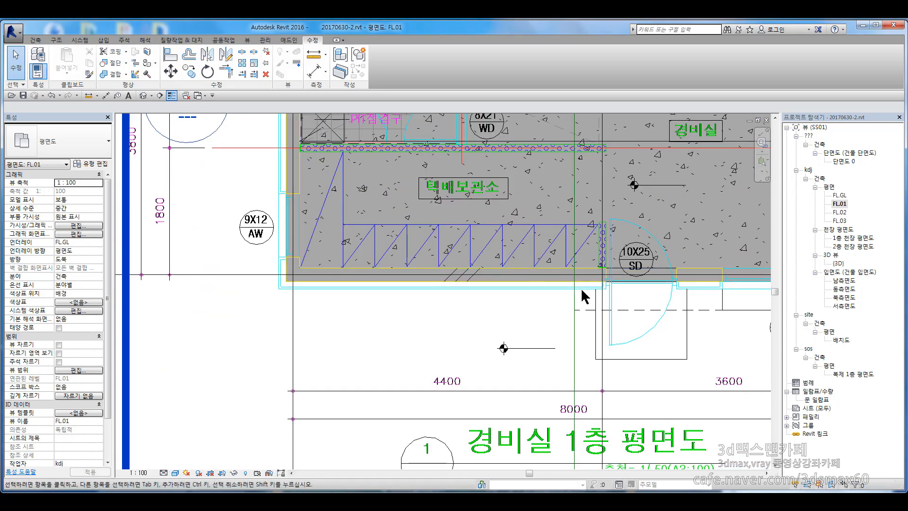
pyautogui.moveTo(646, 288); pyautogui.dragTo(277, 455, button='middle')
pyautogui.moveTo(204, 239); pyautogui.dragTo(756, 252, button='middle')
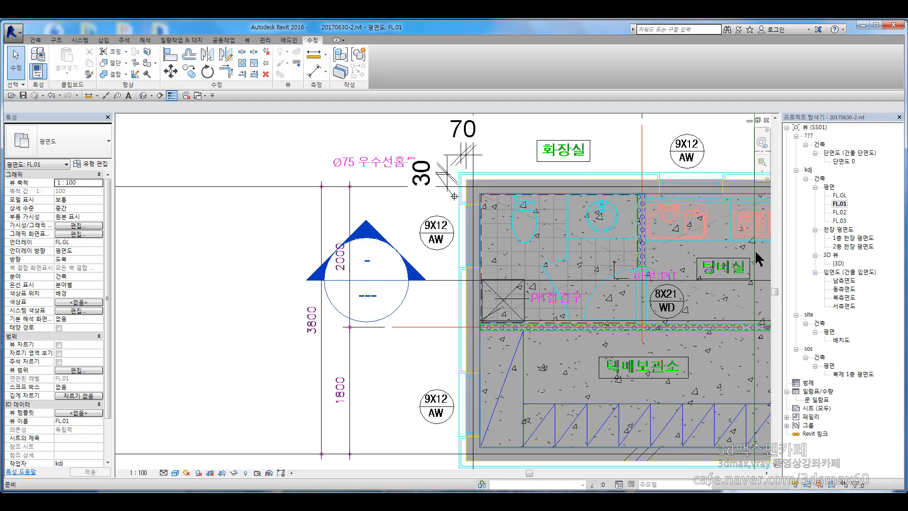
pyautogui.moveTo(499, 307); pyautogui.dragTo(409, 264, button='middle')
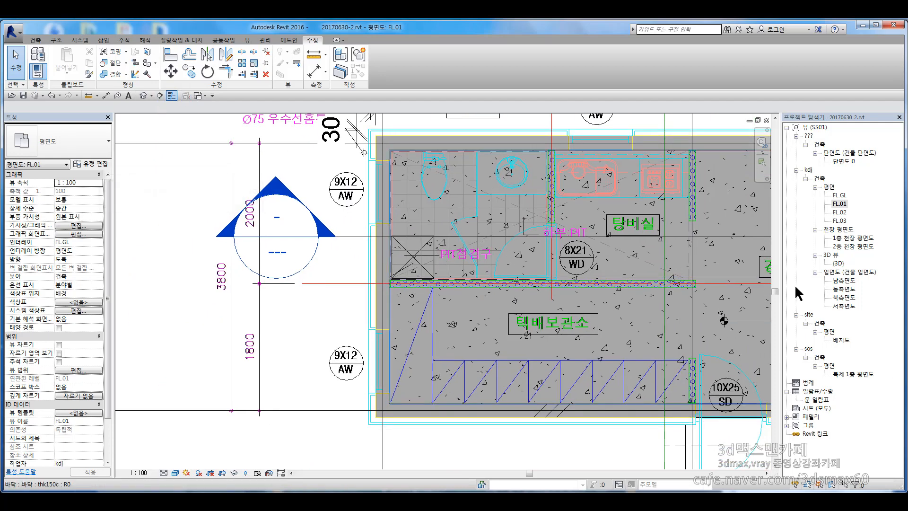
pyautogui.moveTo(420, 217); pyautogui.dragTo(351, 234, button='middle')
# Set the 작업자 parameter of section view 단면도 0 to kdj so it is grouped with the other kdj views.
pyautogui.click(849, 165)
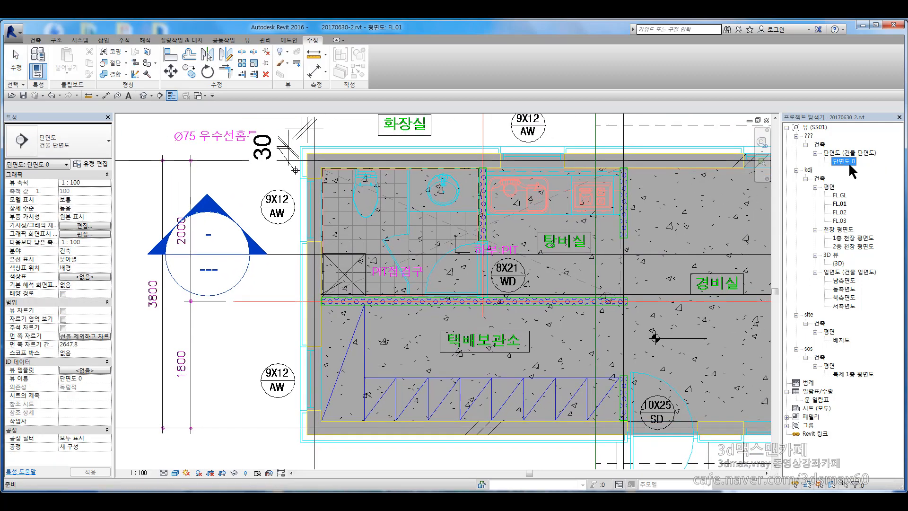
pyautogui.click(101, 419)
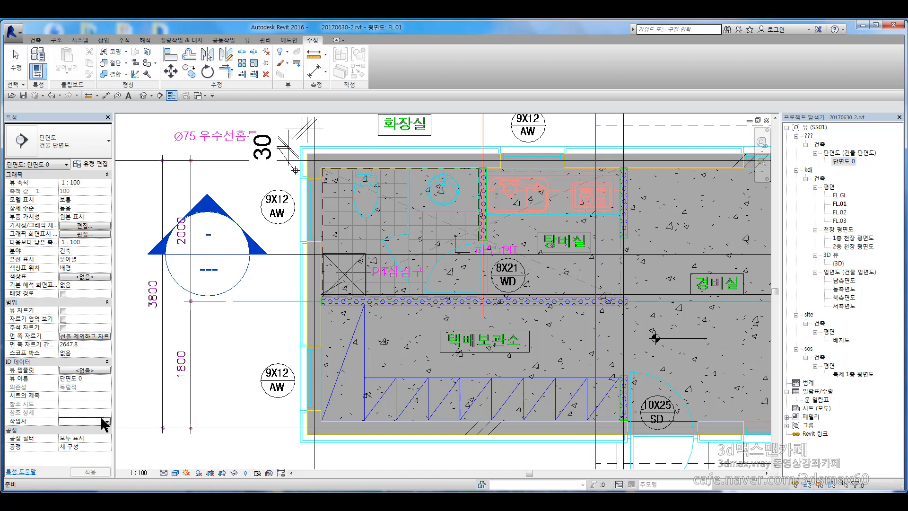
pyautogui.click(107, 421)
pyautogui.click(66, 430)
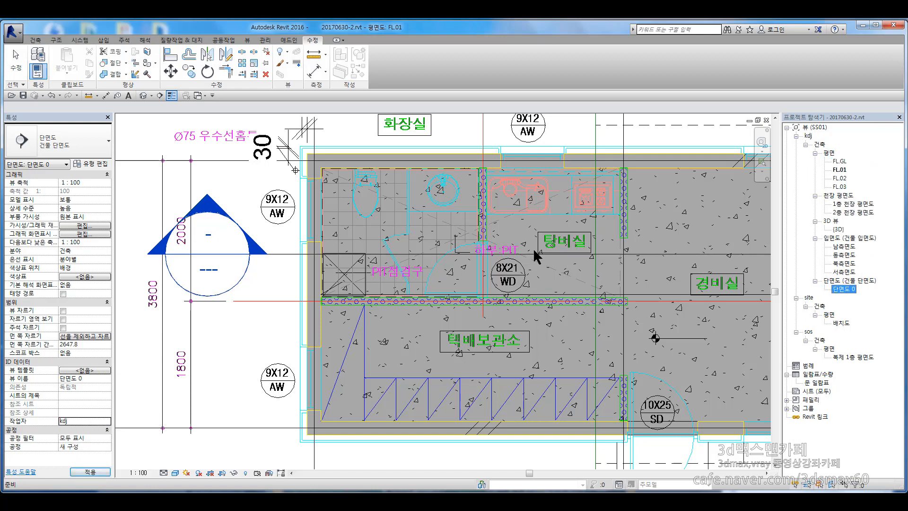
pyautogui.click(195, 356)
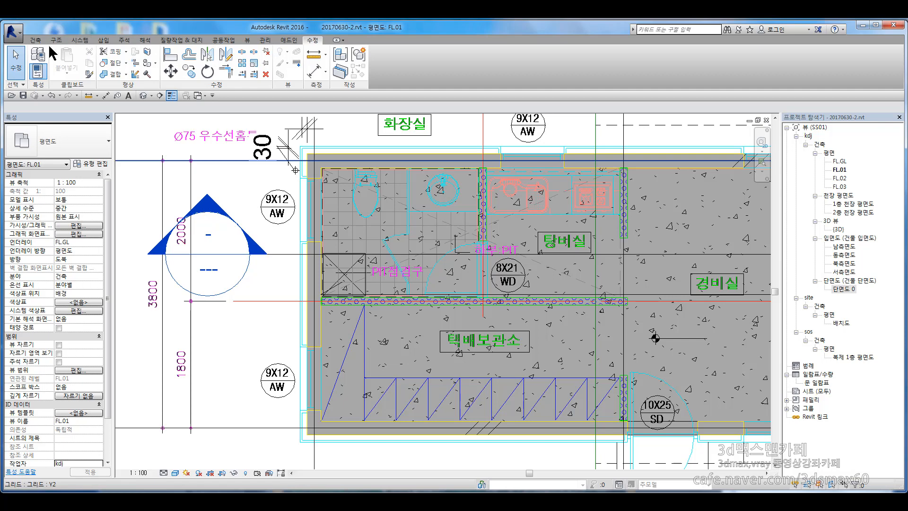
# Open the project's material browser and place it clear of the kitchenette and guard room in the plan.
pyautogui.click(264, 41)
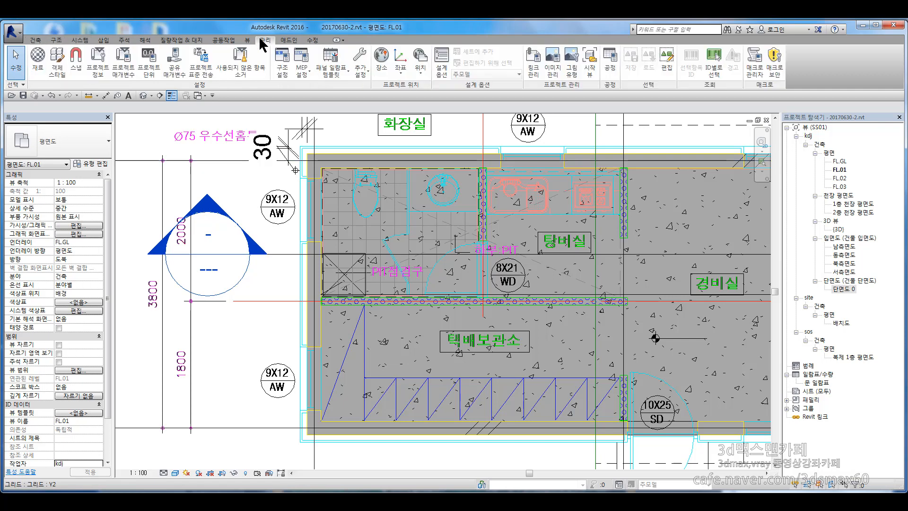
pyautogui.click(32, 64)
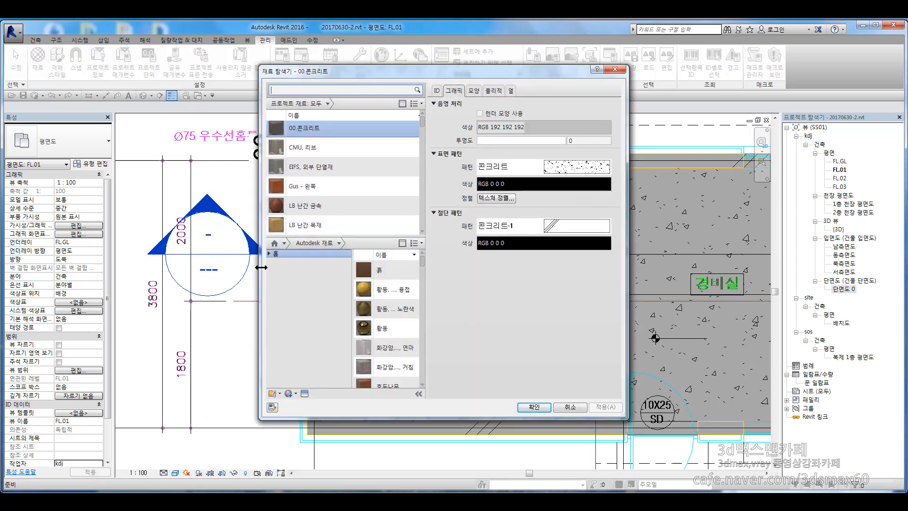
pyautogui.moveTo(550, 74); pyautogui.dragTo(387, 87)
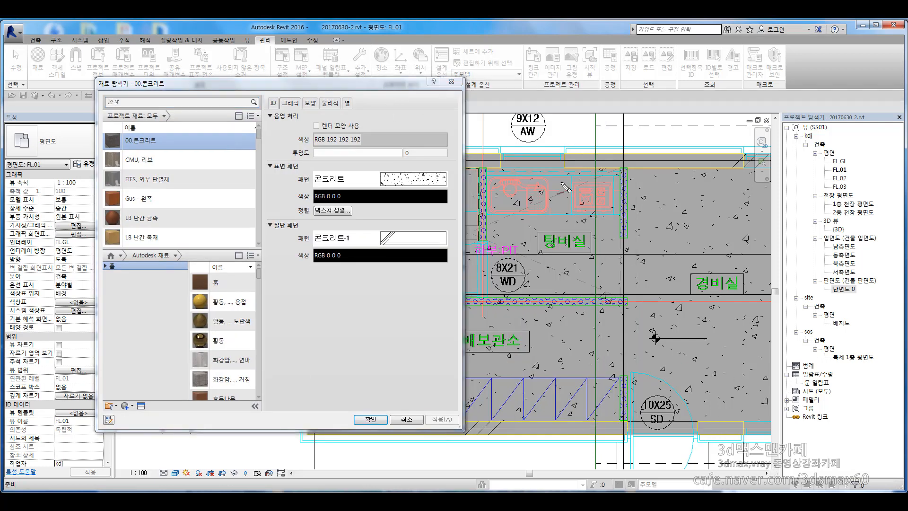
pyautogui.moveTo(282, 166); pyautogui.dragTo(684, 154)
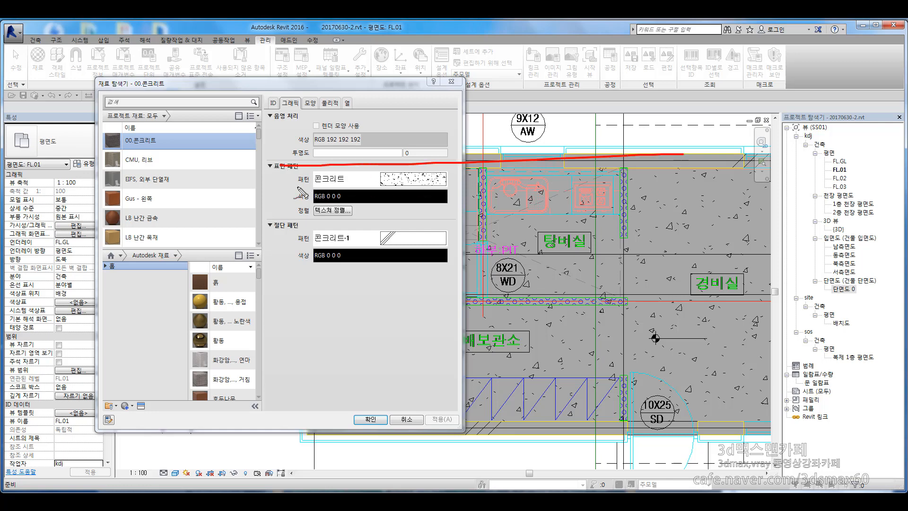
pyautogui.moveTo(287, 187); pyautogui.dragTo(615, 195)
pyautogui.moveTo(522, 179)
pyautogui.mouseDown()
pyautogui.moveTo(501, 183)
pyautogui.moveTo(598, 97)
pyautogui.moveTo(601, 116)
pyautogui.moveTo(633, 92)
pyautogui.moveTo(655, 124)
pyautogui.moveTo(662, 110)
pyautogui.mouseUp()
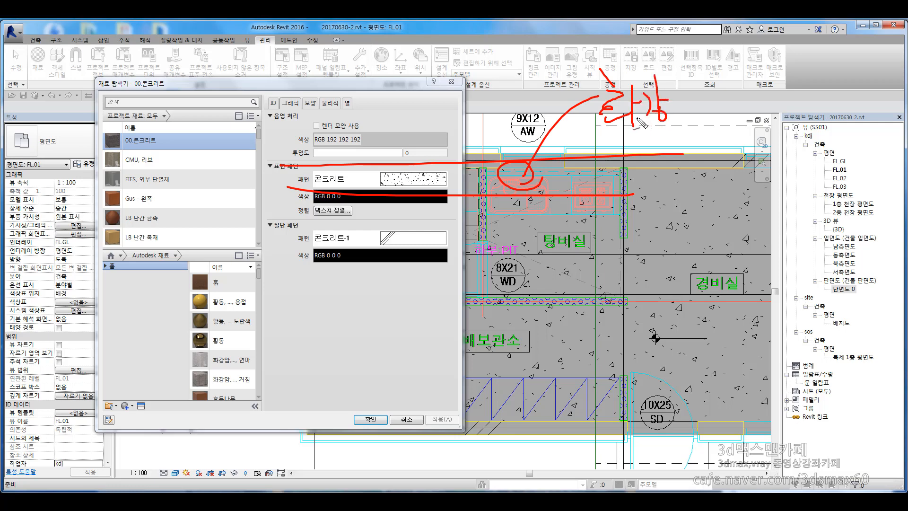
pyautogui.moveTo(312, 286); pyautogui.dragTo(580, 270)
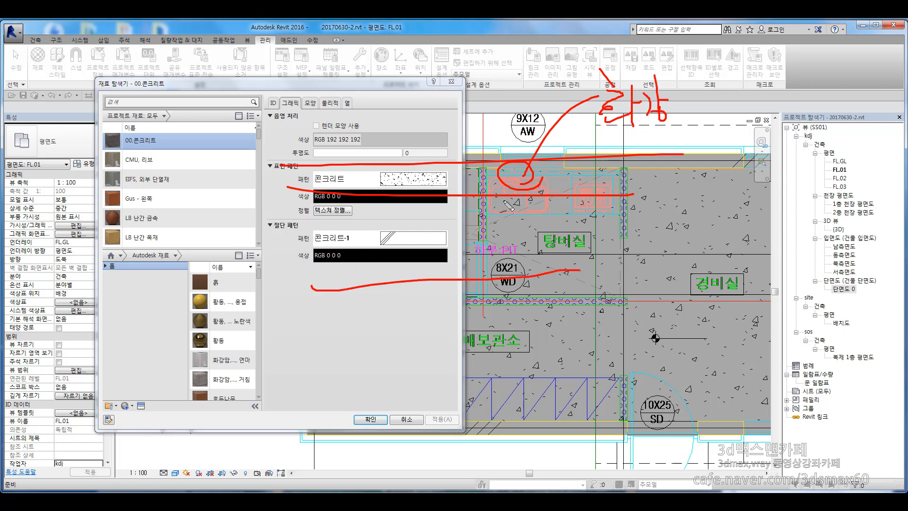
pyautogui.moveTo(506, 202); pyautogui.dragTo(514, 280)
pyautogui.moveTo(537, 232); pyautogui.dragTo(567, 229)
pyautogui.moveTo(562, 212)
pyautogui.mouseDown()
pyautogui.moveTo(562, 237)
pyautogui.moveTo(589, 232)
pyautogui.moveTo(638, 246)
pyautogui.moveTo(651, 260)
pyautogui.mouseUp()
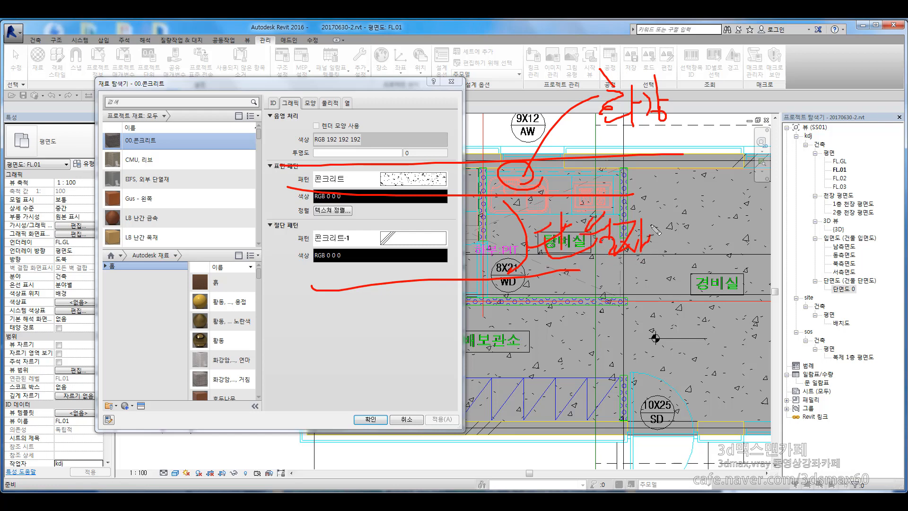
pyautogui.moveTo(650, 225); pyautogui.dragTo(652, 300)
pyautogui.press('Escape')
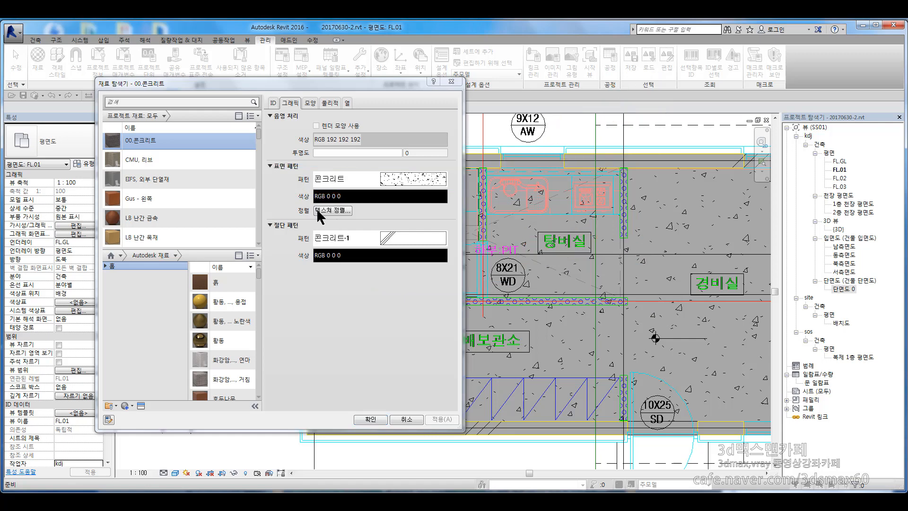
# Look through the project material list, checking the graphics settings of EIFS, 외부 단열재 and CMU, 리브.
pyautogui.click(201, 181)
pyautogui.scroll(-10, 201, 181)
pyautogui.scroll(-10, 201, 183)
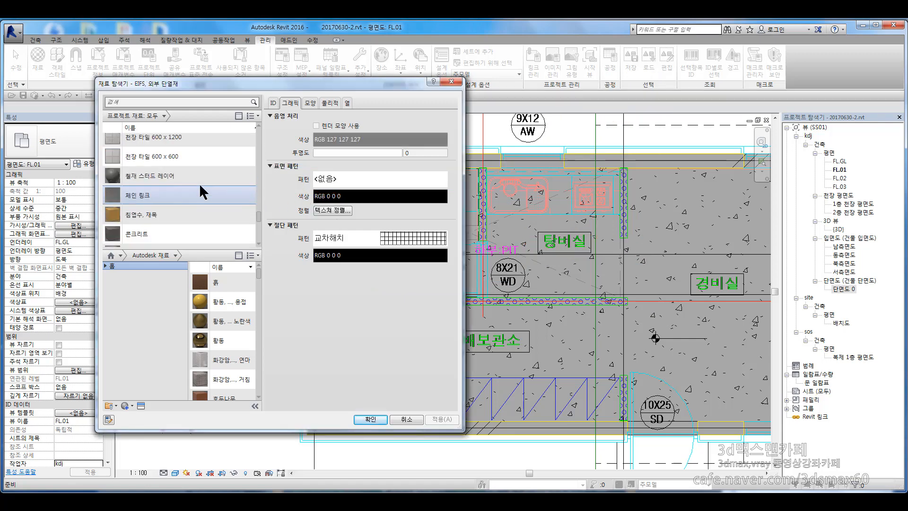
pyautogui.scroll(20, 217, 189)
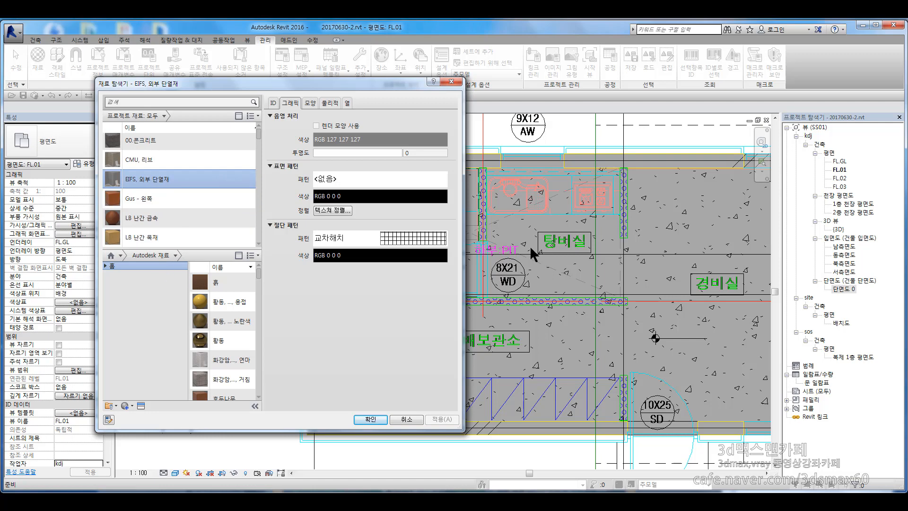
pyautogui.click(166, 162)
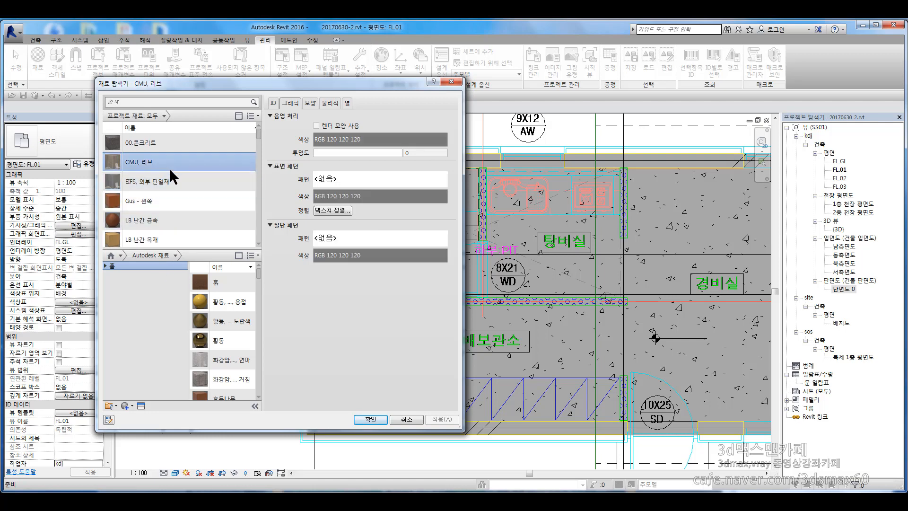
# Add the granite material 화강암, 잘라내기, 연마 from the 석재 category of the AEC 재료 library to the project materials.
pyautogui.click(106, 267)
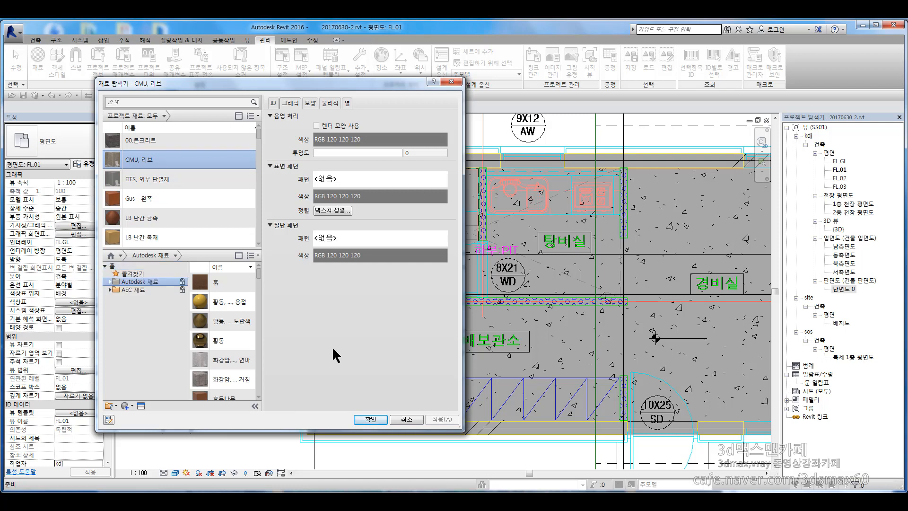
pyautogui.click(132, 290)
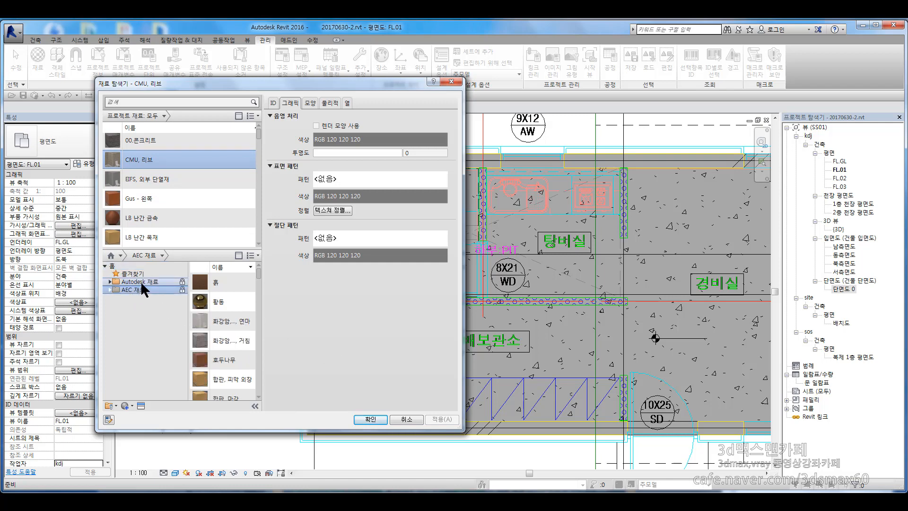
pyautogui.click(142, 283)
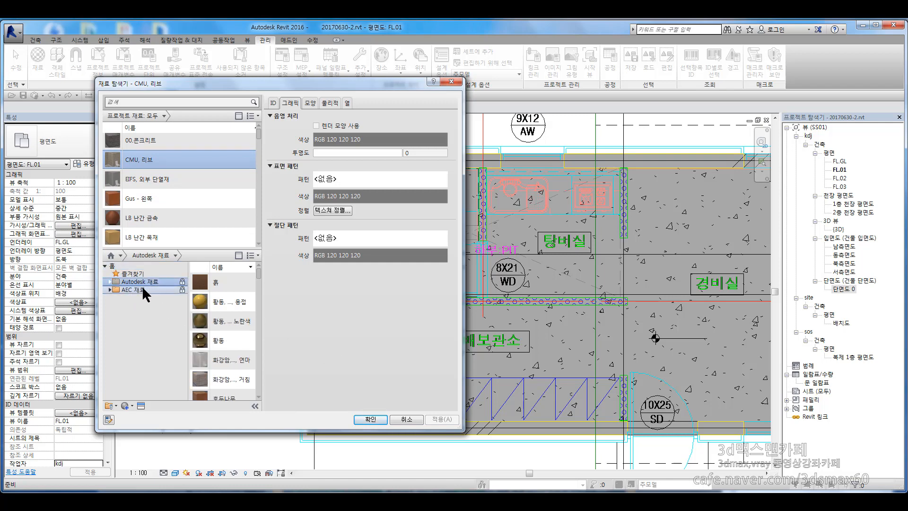
pyautogui.doubleClick(143, 295)
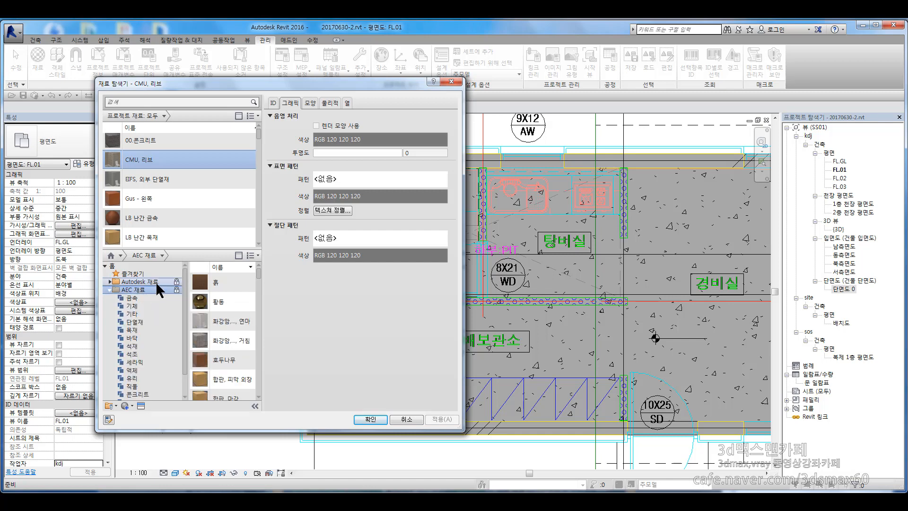
pyautogui.scroll(-1, 152, 297)
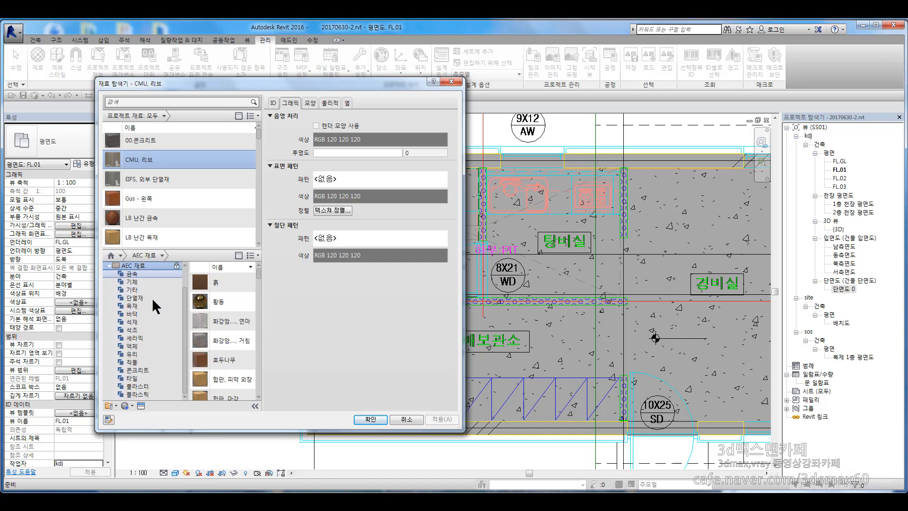
pyautogui.click(141, 329)
pyautogui.click(144, 320)
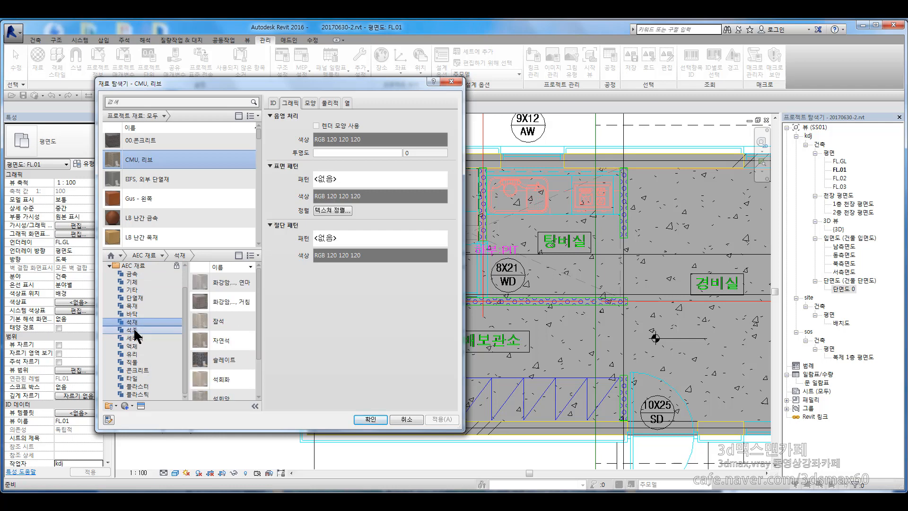
pyautogui.click(223, 283)
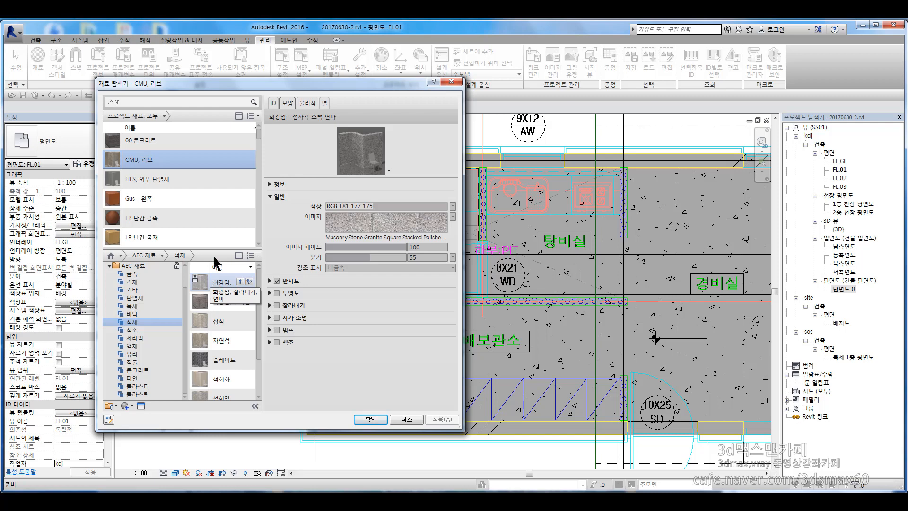
pyautogui.click(240, 283)
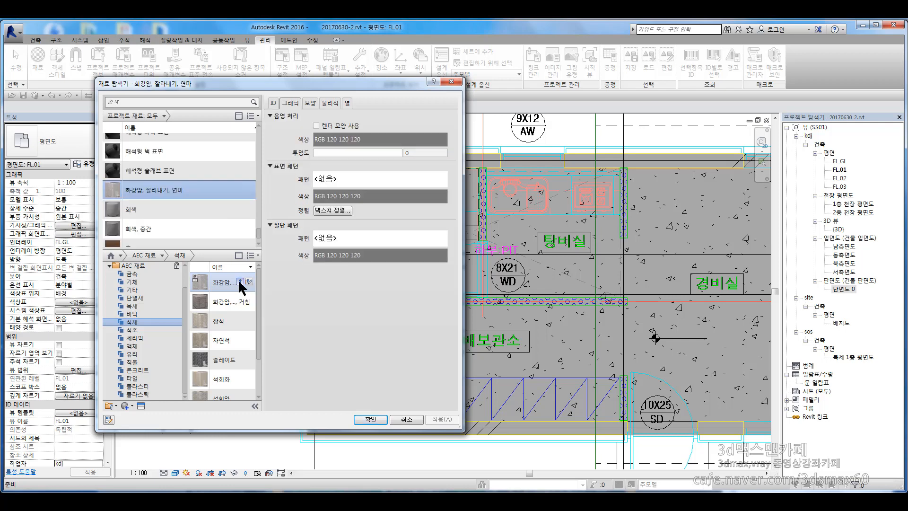
# Duplicate the project material 화강암, 잘라내기, 연마 and name the copy 01.화강석.
pyautogui.scroll(-1, 187, 205)
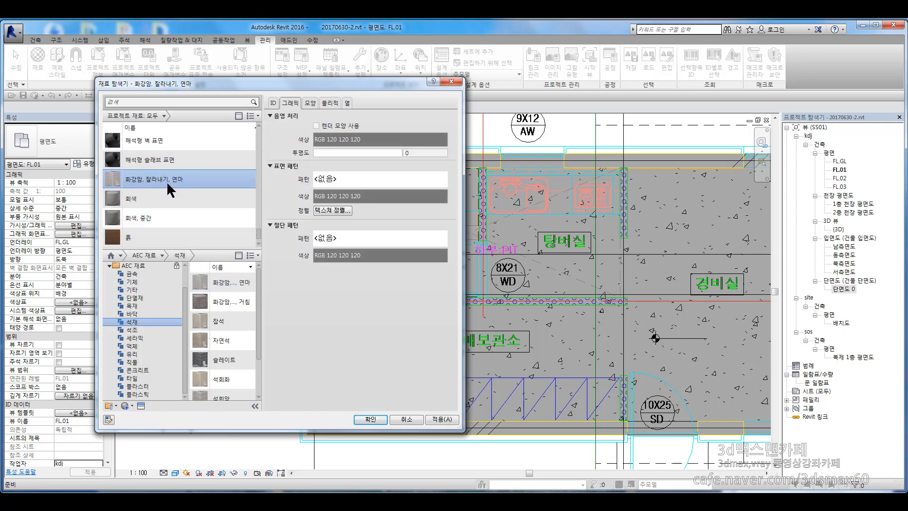
pyautogui.rightClick(167, 180)
pyautogui.click(196, 200)
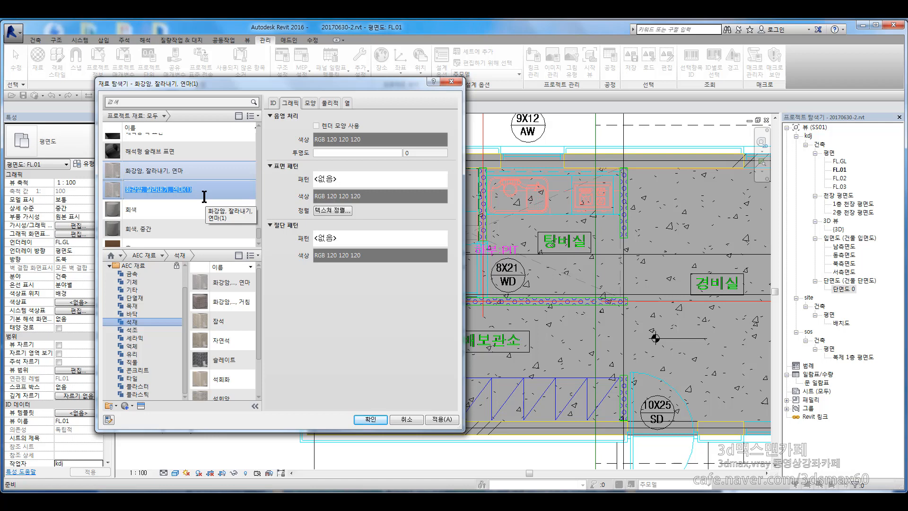
pyautogui.write('이')
pyautogui.write('강석')
pyautogui.press('Return')
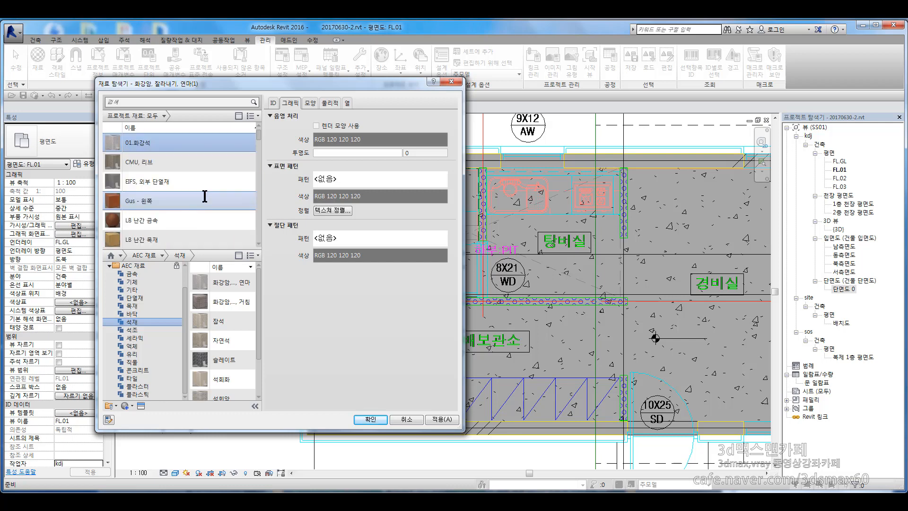
pyautogui.scroll(1, 180, 171)
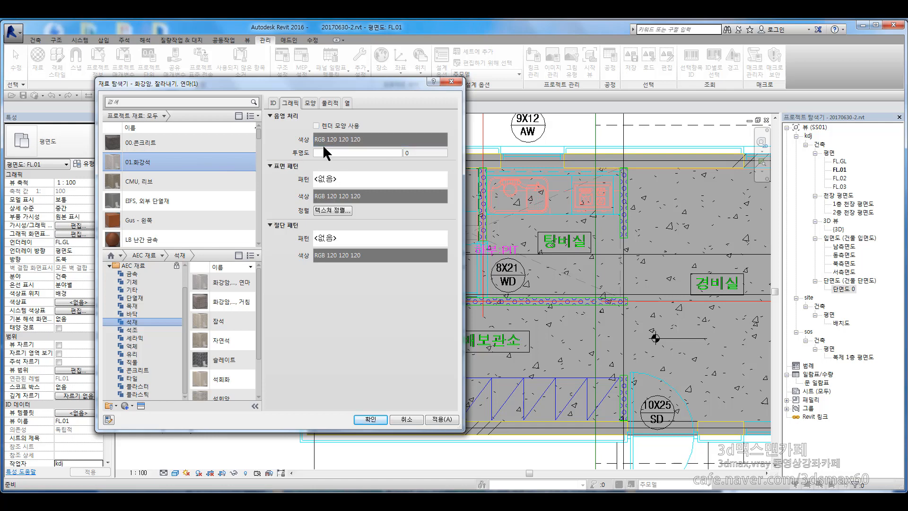
# Compare 01.화강석 with 00.콘크리트 and set the granite's shading color to light blue, RGB 123-189-221.
pyautogui.click(212, 145)
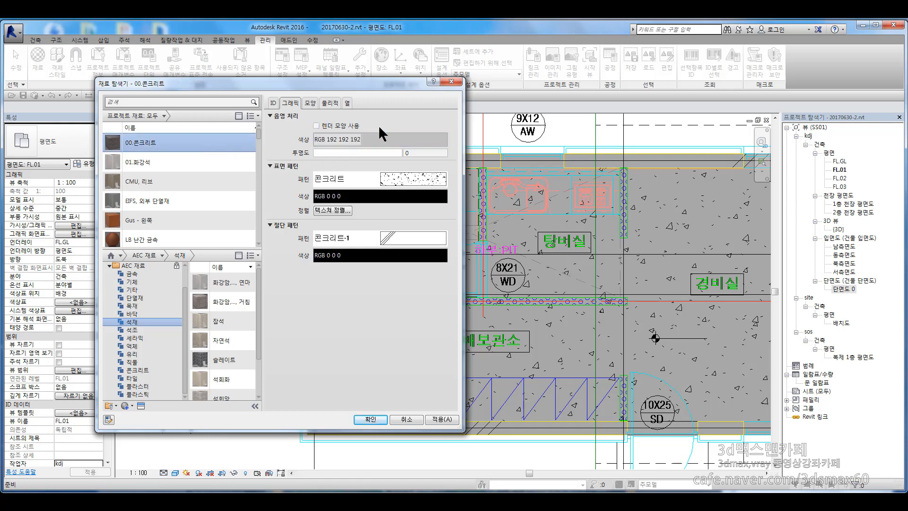
pyautogui.click(199, 161)
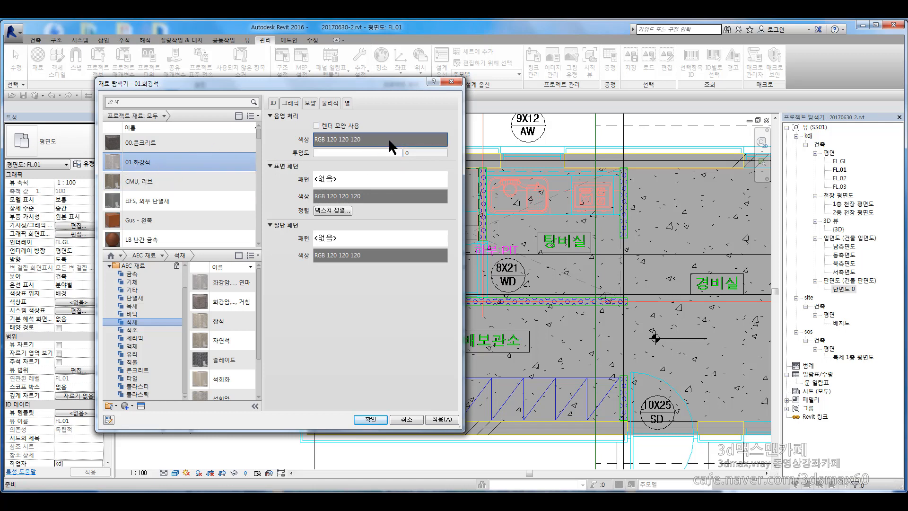
pyautogui.click(362, 140)
pyautogui.moveTo(366, 196); pyautogui.dragTo(340, 209)
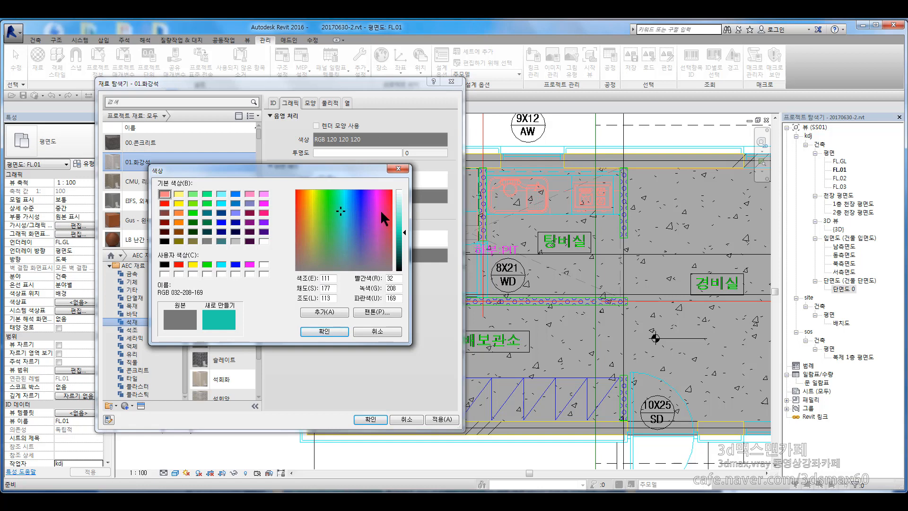
pyautogui.moveTo(400, 231); pyautogui.dragTo(400, 217)
pyautogui.click(350, 224)
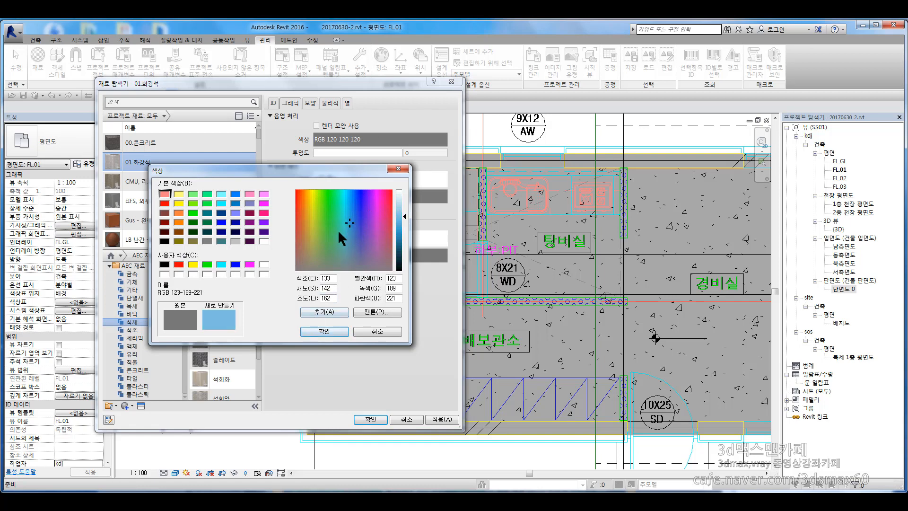
pyautogui.click(323, 331)
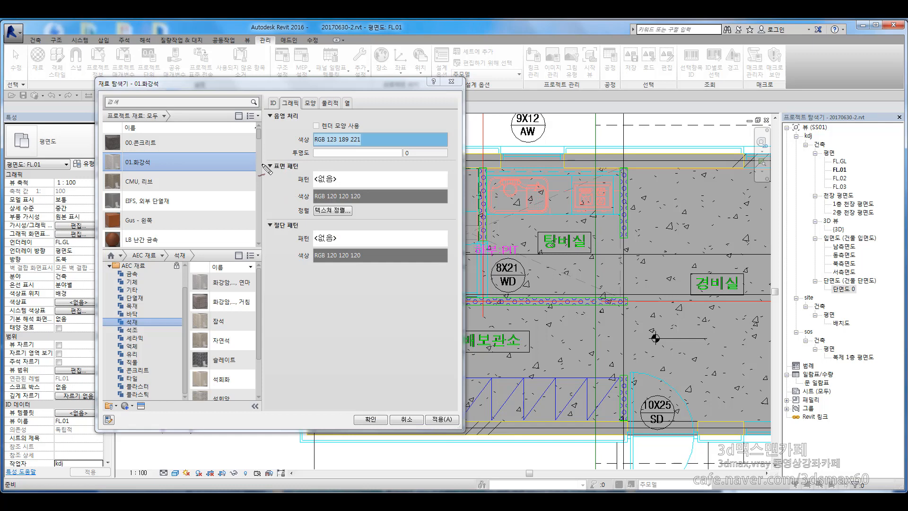
pyautogui.moveTo(263, 165)
pyautogui.mouseDown()
pyautogui.moveTo(559, 172)
pyautogui.moveTo(518, 318)
pyautogui.moveTo(293, 306)
pyautogui.moveTo(293, 213)
pyautogui.moveTo(374, 196)
pyautogui.mouseUp()
pyautogui.moveTo(434, 200); pyautogui.dragTo(591, 194)
pyautogui.moveTo(287, 245); pyautogui.dragTo(589, 244)
pyautogui.moveTo(293, 279); pyautogui.dragTo(563, 285)
pyautogui.moveTo(358, 147); pyautogui.dragTo(360, 286)
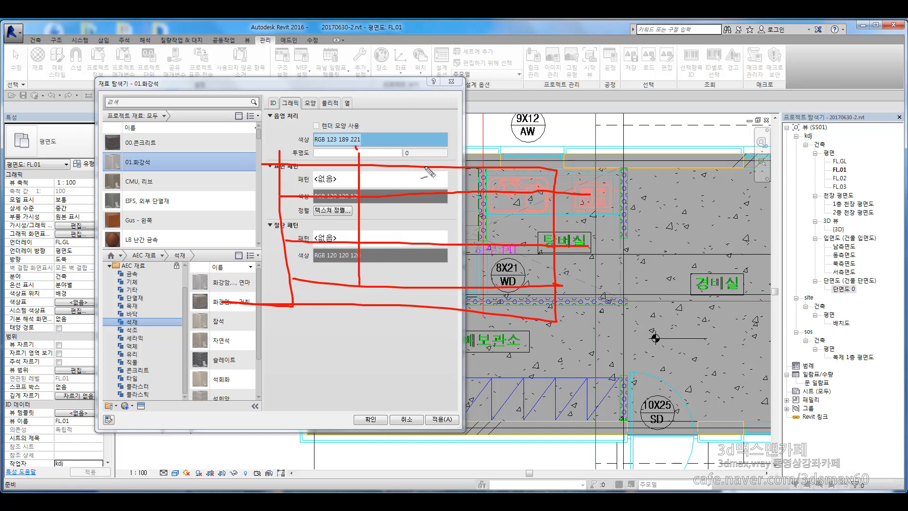
pyautogui.moveTo(428, 166); pyautogui.dragTo(440, 365)
pyautogui.moveTo(515, 154); pyautogui.dragTo(526, 333)
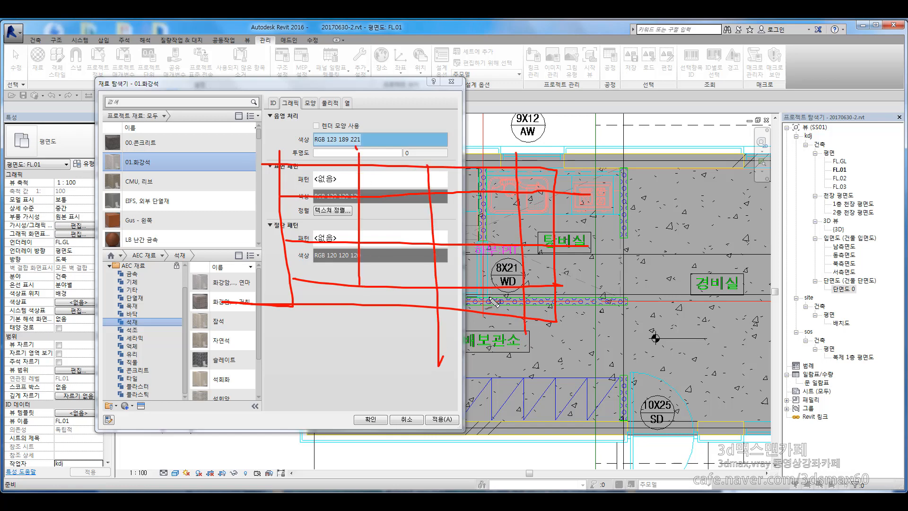
pyautogui.press('Escape')
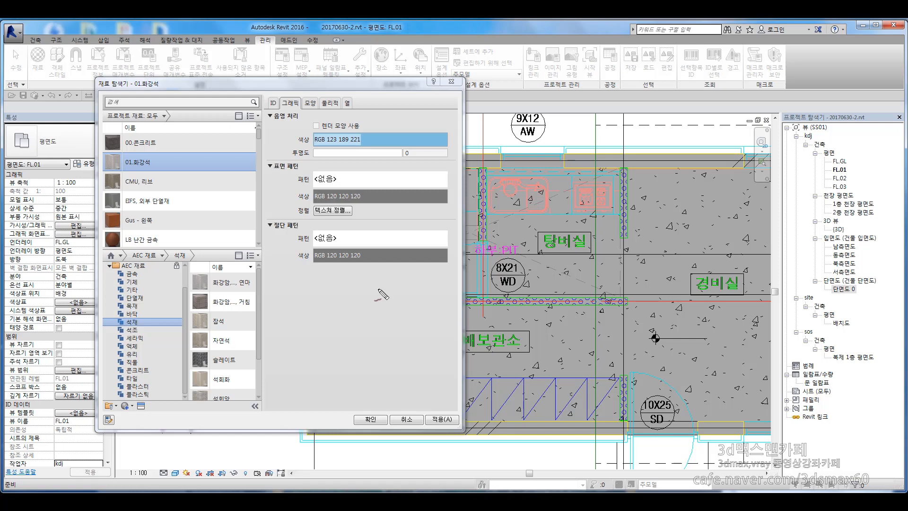
pyautogui.moveTo(275, 309); pyautogui.dragTo(498, 161)
pyautogui.moveTo(280, 308)
pyautogui.mouseDown()
pyautogui.moveTo(322, 326)
pyautogui.moveTo(520, 195)
pyautogui.moveTo(517, 327)
pyautogui.mouseUp()
pyautogui.moveTo(481, 171); pyautogui.dragTo(533, 212)
pyautogui.moveTo(312, 322); pyautogui.dragTo(308, 378)
pyautogui.moveTo(281, 310); pyautogui.dragTo(284, 393)
pyautogui.moveTo(285, 359); pyautogui.dragTo(349, 396)
pyautogui.moveTo(323, 390); pyautogui.dragTo(513, 311)
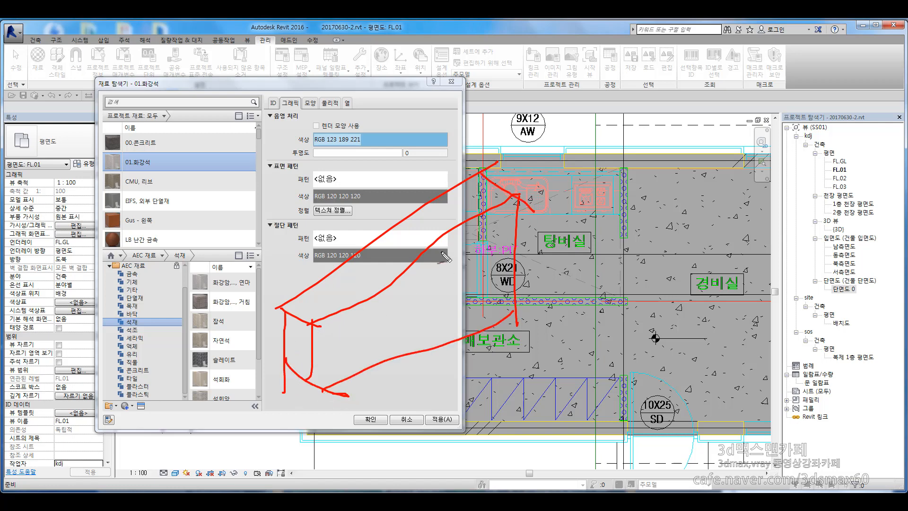
pyautogui.moveTo(491, 180); pyautogui.dragTo(396, 264)
pyautogui.moveTo(391, 226); pyautogui.dragTo(353, 296)
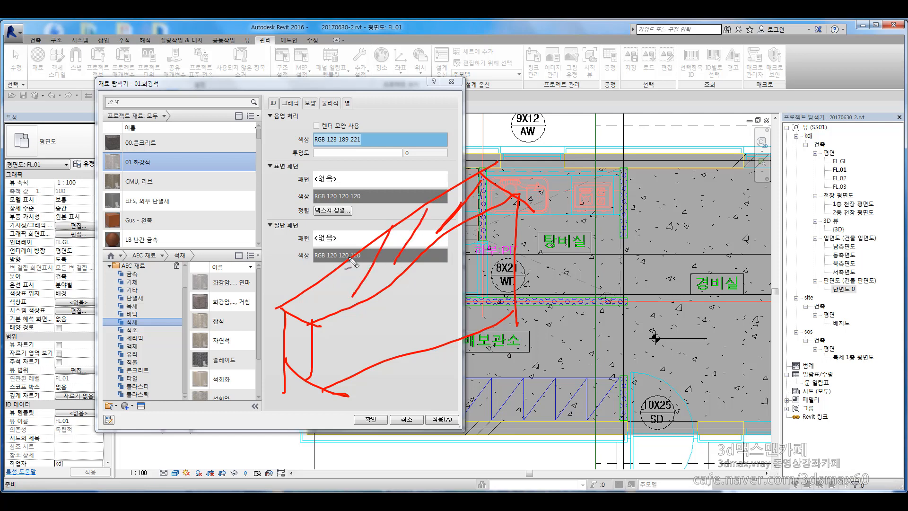
pyautogui.moveTo(363, 259); pyautogui.dragTo(313, 325)
pyautogui.moveTo(312, 290); pyautogui.dragTo(309, 308)
pyautogui.moveTo(453, 318)
pyautogui.mouseDown()
pyautogui.moveTo(399, 346)
pyautogui.moveTo(428, 343)
pyautogui.moveTo(413, 342)
pyautogui.mouseUp()
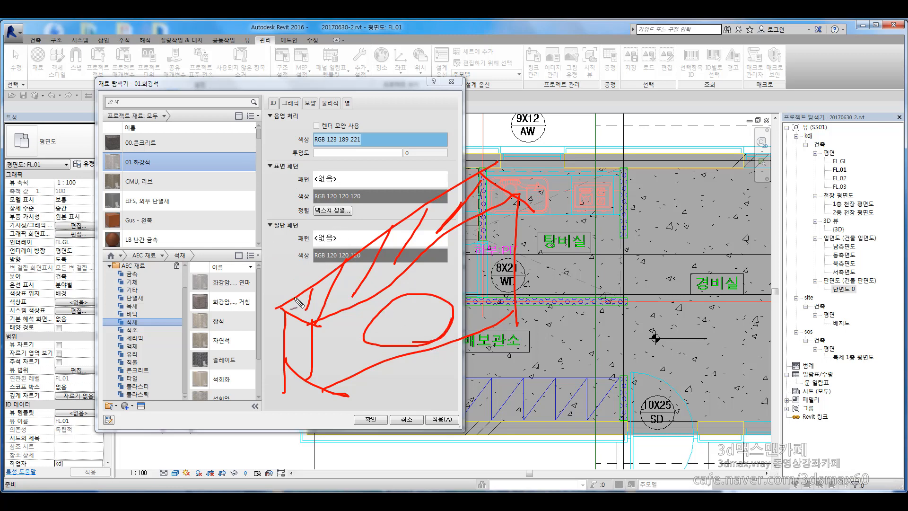
pyautogui.moveTo(317, 286); pyautogui.dragTo(311, 320)
pyautogui.moveTo(347, 266); pyautogui.dragTo(334, 316)
pyautogui.moveTo(390, 235); pyautogui.dragTo(369, 271)
pyautogui.moveTo(421, 229); pyautogui.dragTo(384, 287)
pyautogui.moveTo(418, 228); pyautogui.dragTo(405, 273)
pyautogui.moveTo(452, 230); pyautogui.dragTo(436, 252)
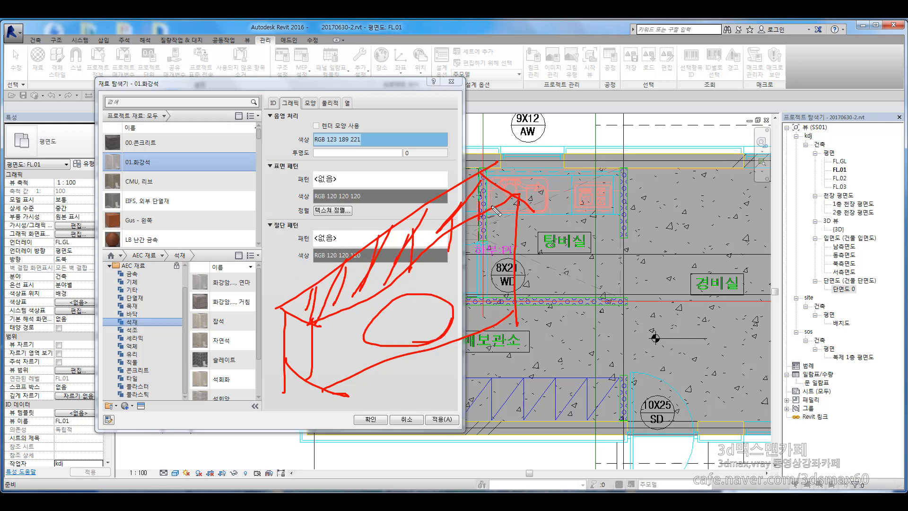
pyautogui.moveTo(496, 211); pyautogui.dragTo(487, 236)
pyautogui.press('e')
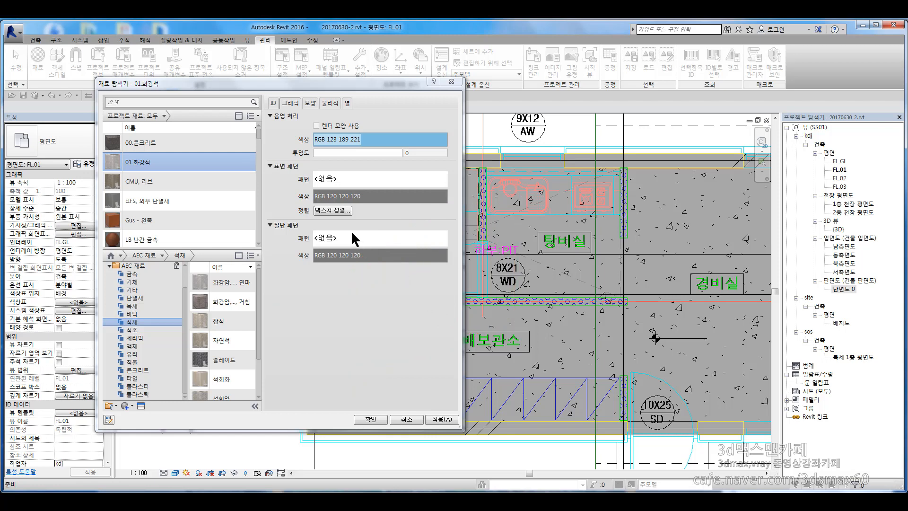
# Give the 01.화강석 material the 600 x 1200 mm model surface pattern and save the material changes.
pyautogui.click(345, 179)
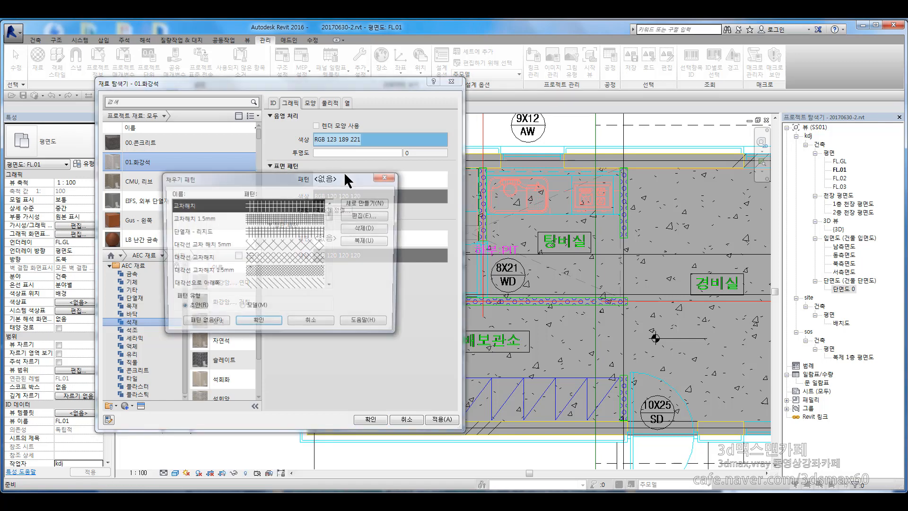
pyautogui.moveTo(337, 177); pyautogui.dragTo(544, 111)
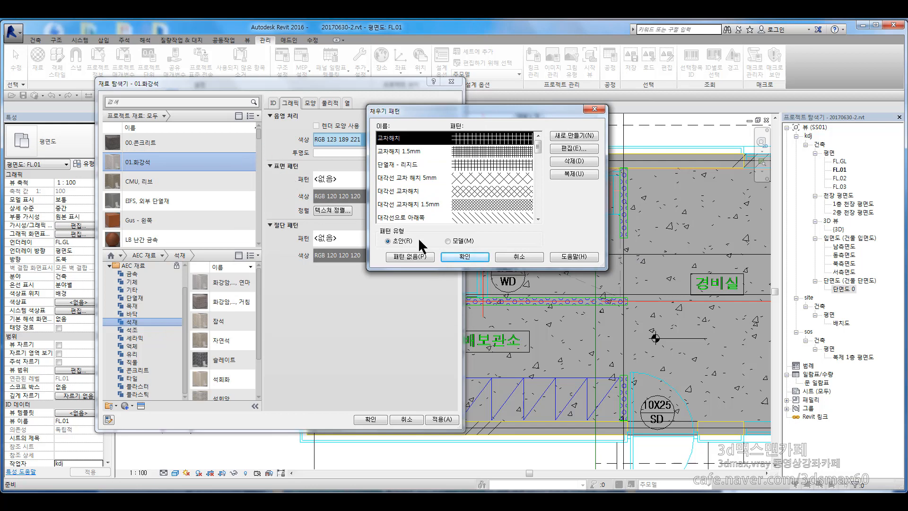
pyautogui.click(455, 240)
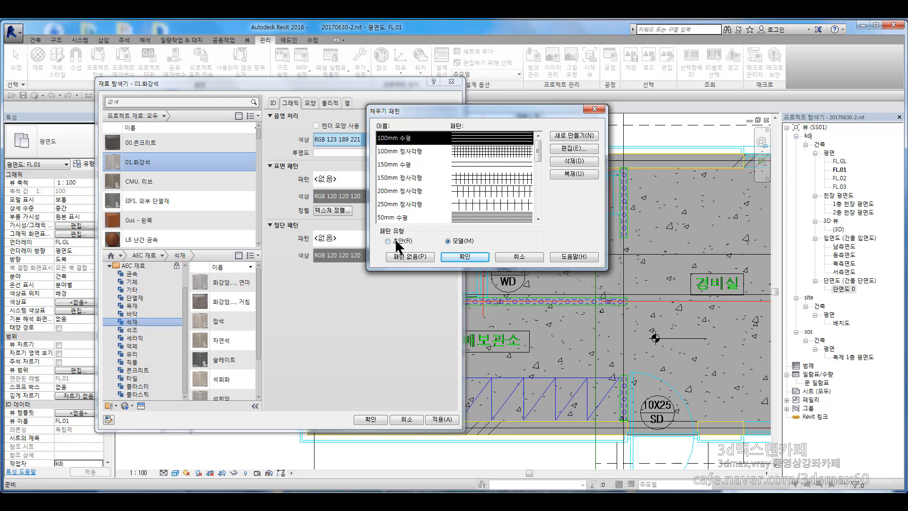
pyautogui.click(424, 208)
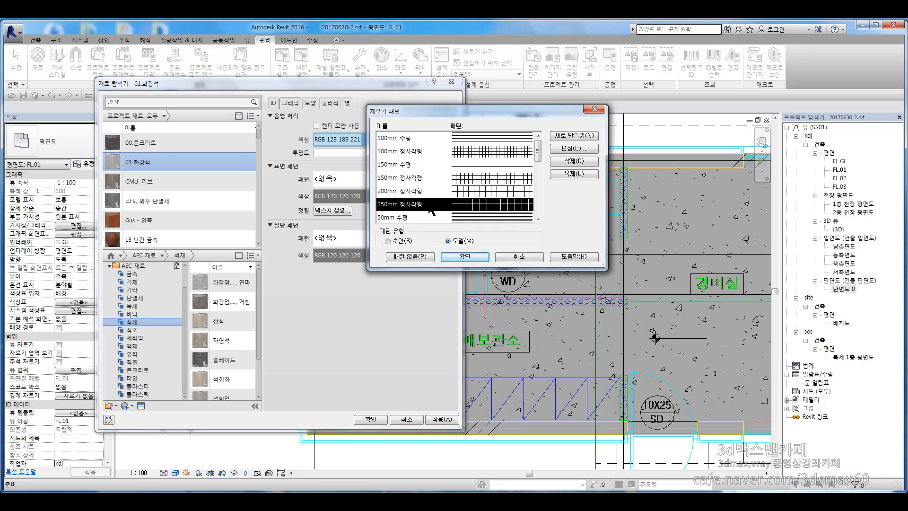
pyautogui.scroll(-2, 429, 199)
pyautogui.click(403, 169)
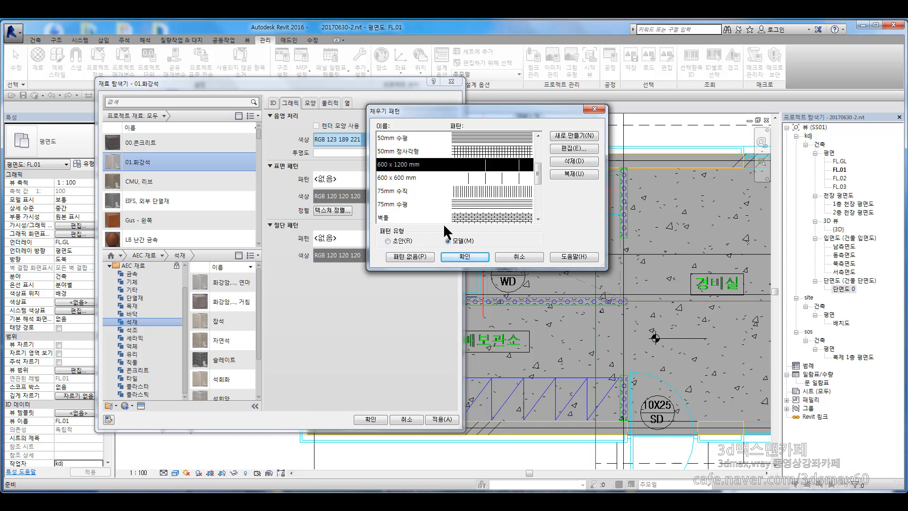
pyautogui.click(463, 257)
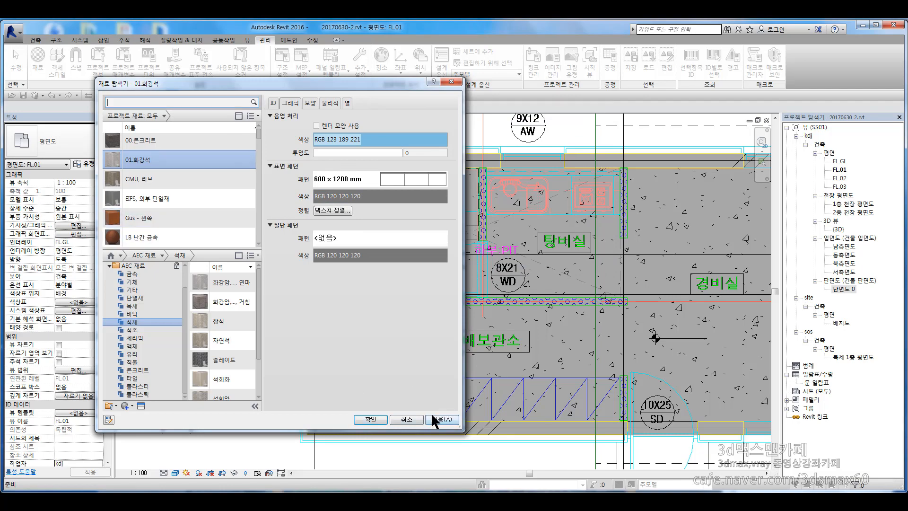
pyautogui.click(370, 419)
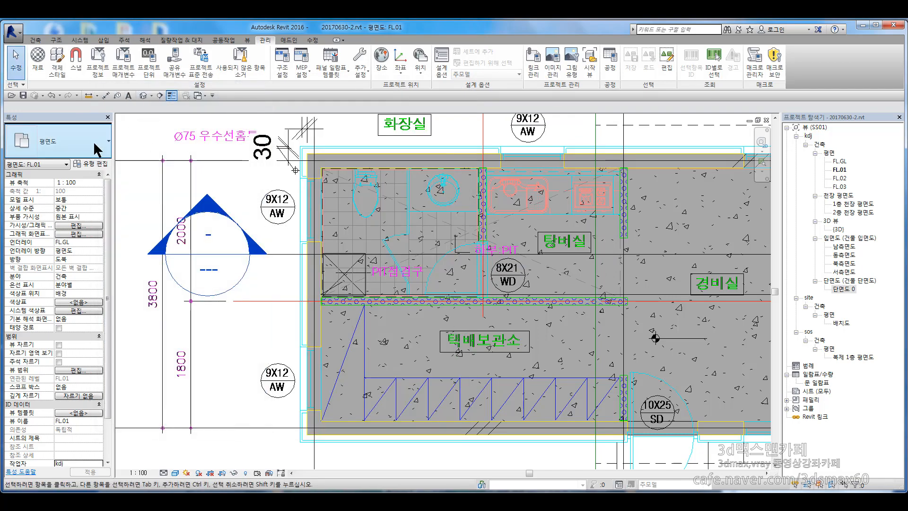
# Start an architectural wall and duplicate the basic wall type SS01_thk200_C as THK100화강석마감.
pyautogui.moveTo(454, 148); pyautogui.dragTo(379, 208, button='middle')
pyautogui.scroll(4, 391, 237)
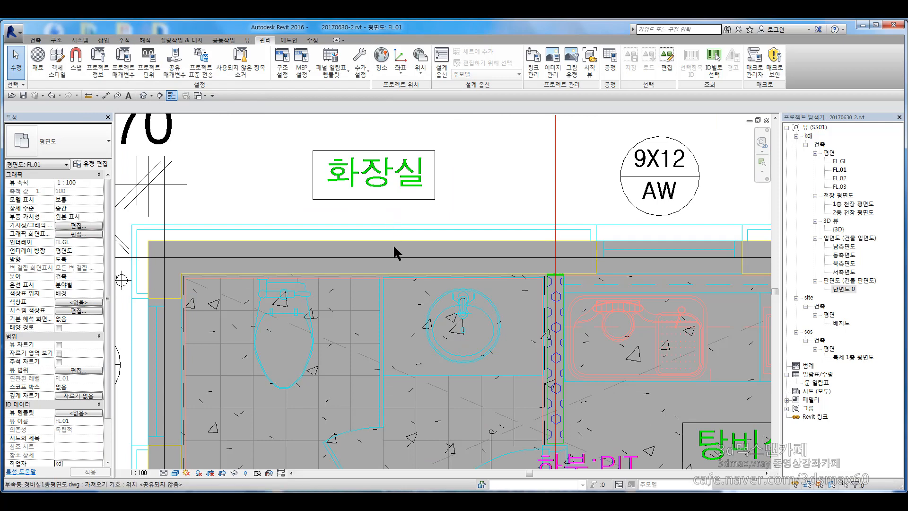
pyautogui.scroll(2, 397, 239)
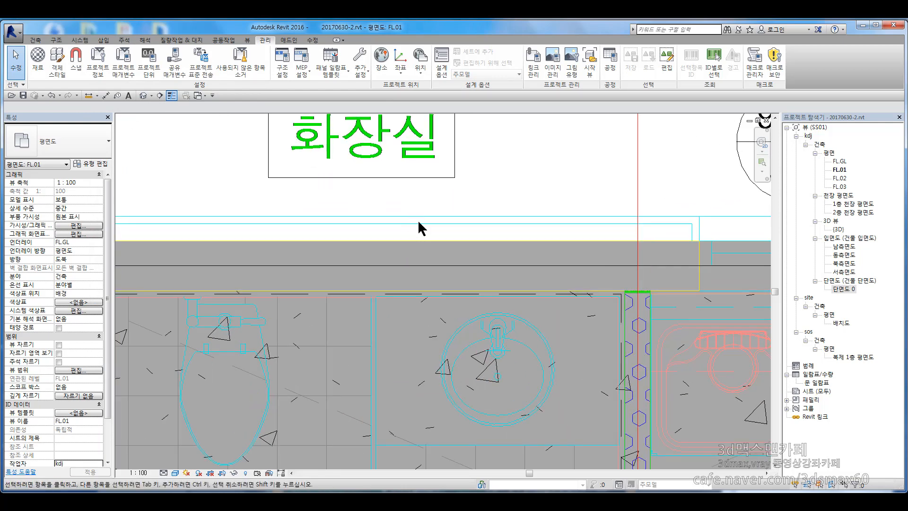
pyautogui.scroll(-4, 418, 219)
pyautogui.moveTo(447, 199)
pyautogui.mouseDown(button='middle')
pyautogui.moveTo(473, 176)
pyautogui.moveTo(462, 222)
pyautogui.moveTo(458, 192)
pyautogui.mouseUp(button='middle')
pyautogui.scroll(-2, 469, 158)
pyautogui.click(36, 42)
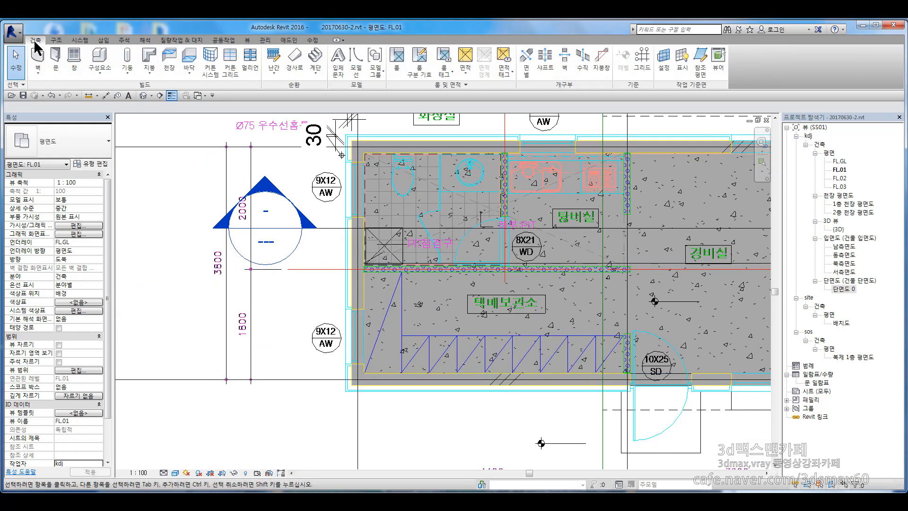
pyautogui.click(38, 56)
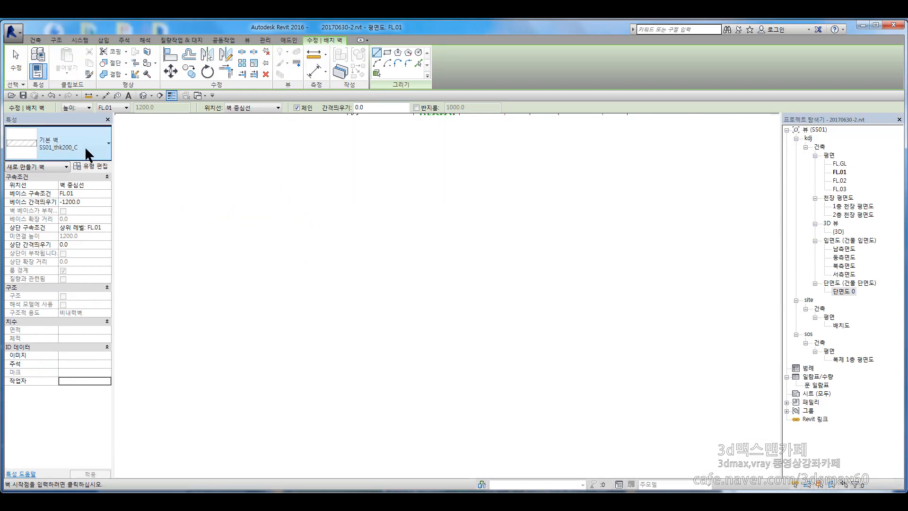
pyautogui.click(84, 147)
pyautogui.click(84, 146)
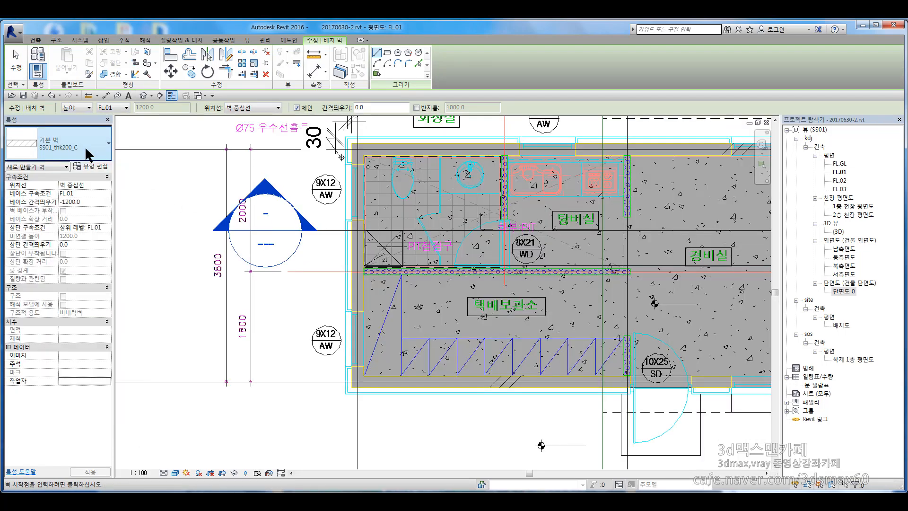
pyautogui.click(86, 150)
pyautogui.click(88, 150)
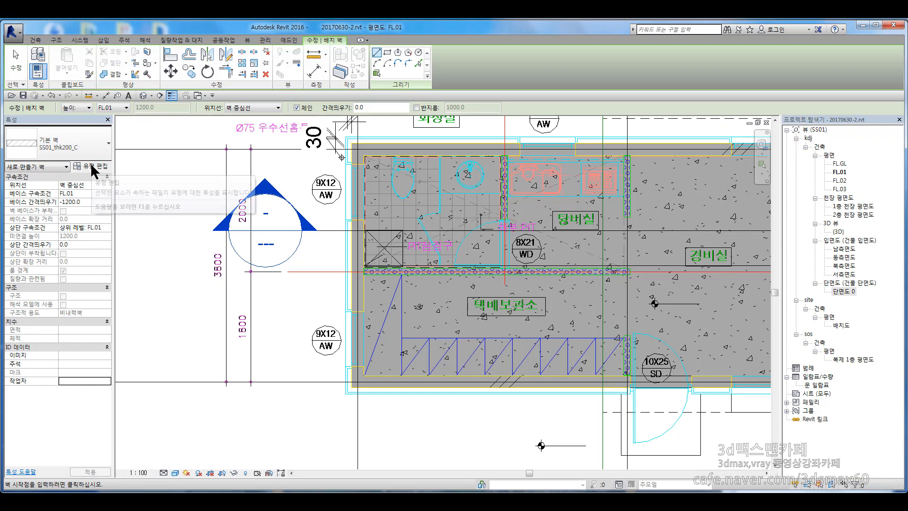
pyautogui.click(92, 166)
pyautogui.click(598, 122)
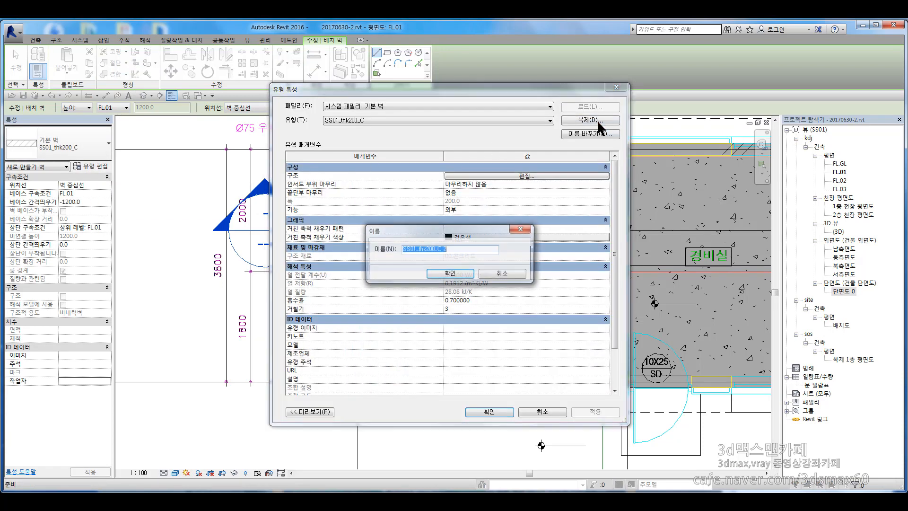
pyautogui.write('ghkr')
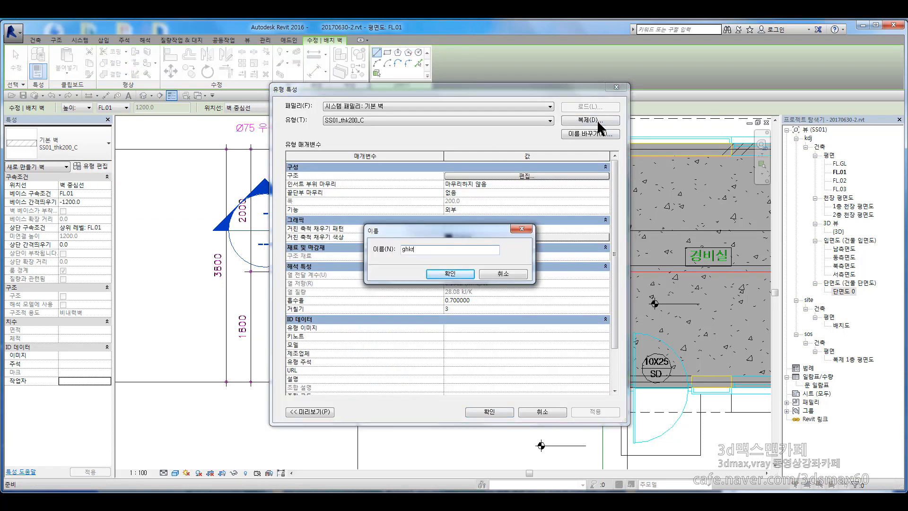
pyautogui.press('BackSpace')
pyautogui.press('BackSpace')
pyautogui.press('BackSpace')
pyautogui.press('BackSpace')
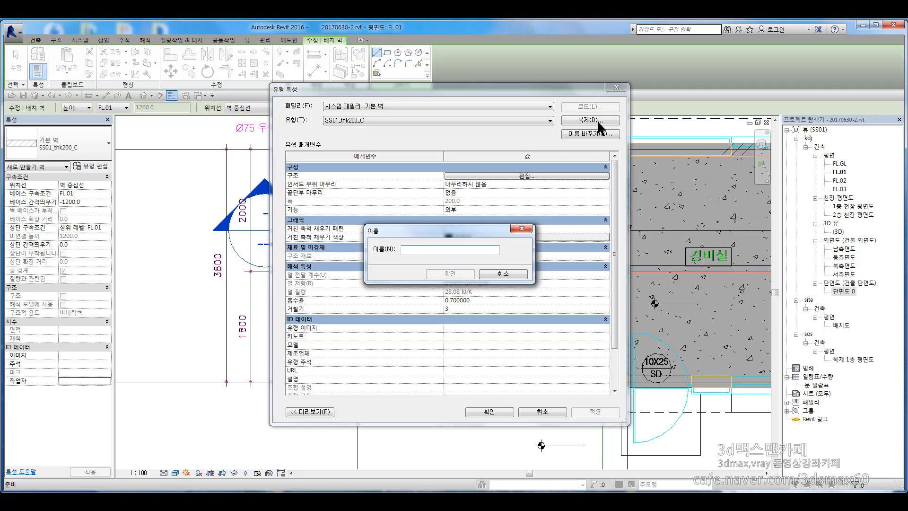
pyautogui.write('THK100')
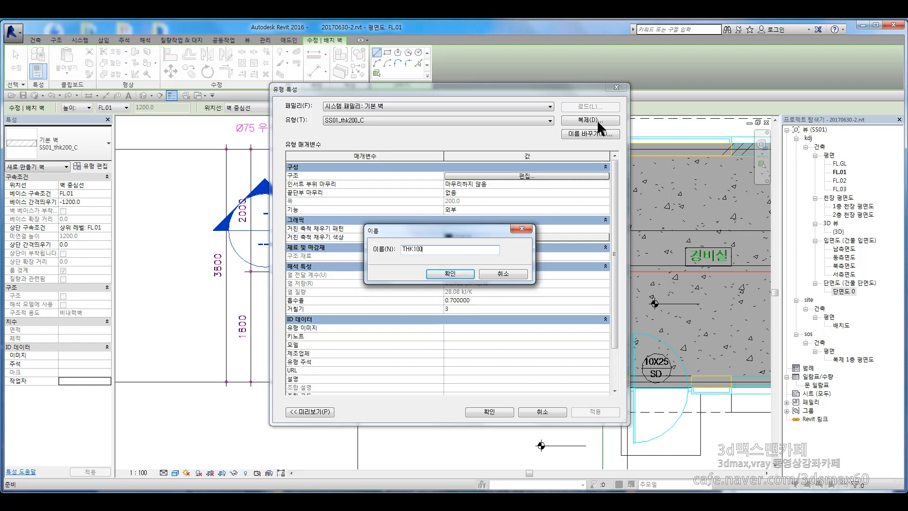
pyautogui.write('화강ㅅ')
pyautogui.write('마가')
pyautogui.click(450, 275)
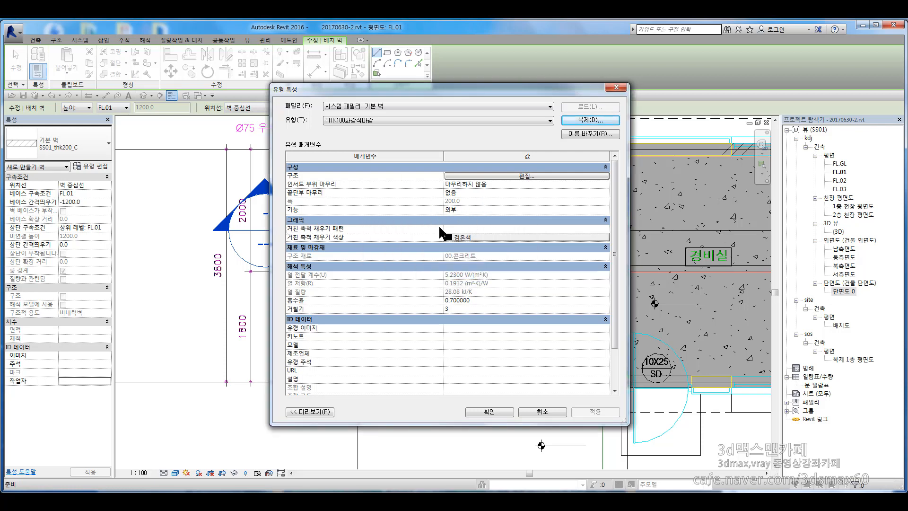
# In the wall type's structure, insert a 30 mm outer layer of 01.화강석 and set the concrete layer's thickness to 70 mm.
pyautogui.click(547, 175)
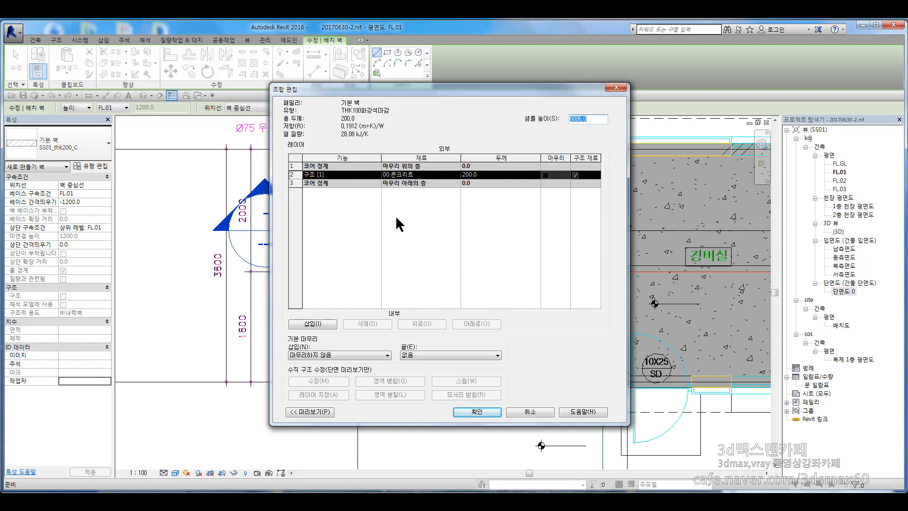
pyautogui.moveTo(458, 90); pyautogui.dragTo(338, 103)
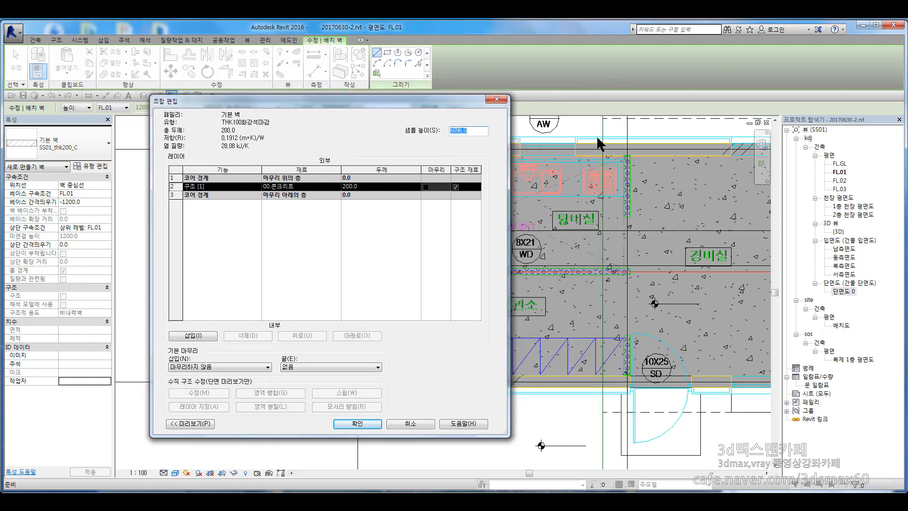
pyautogui.click(189, 333)
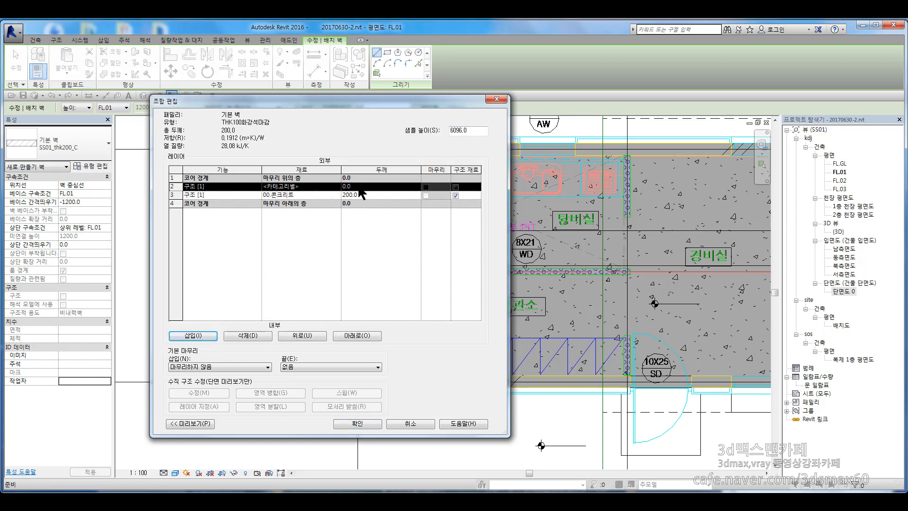
pyautogui.click(360, 187)
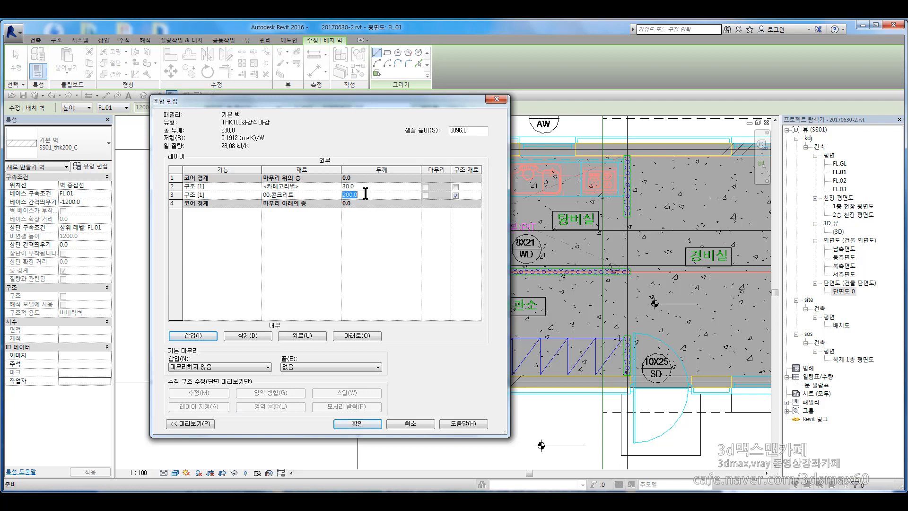
pyautogui.click(331, 186)
pyautogui.click(336, 187)
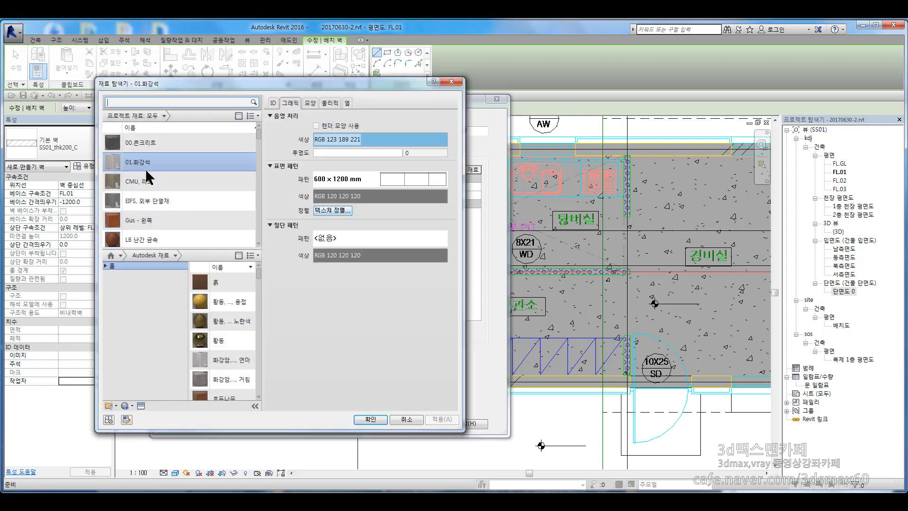
pyautogui.click(370, 419)
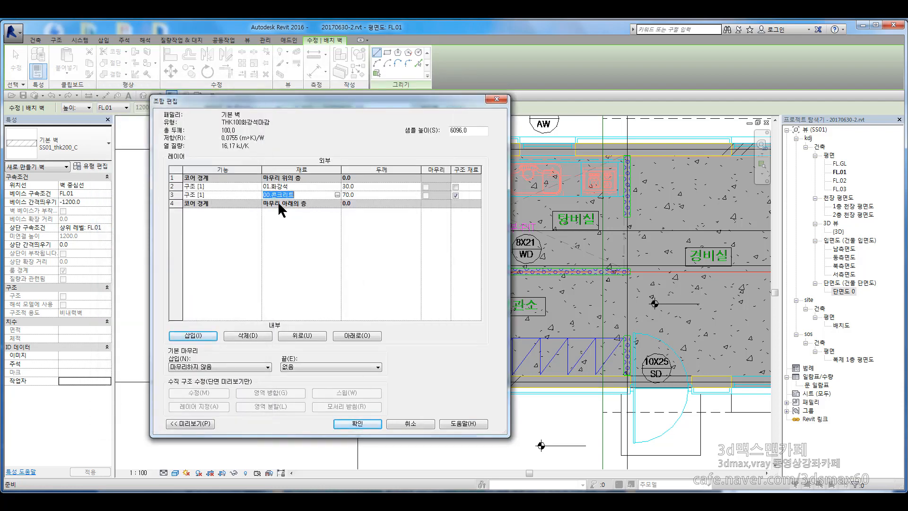
# Replace the 00.콘크리트 material of the inner structure layer with EIFS, 외부 단열재.
pyautogui.click(337, 194)
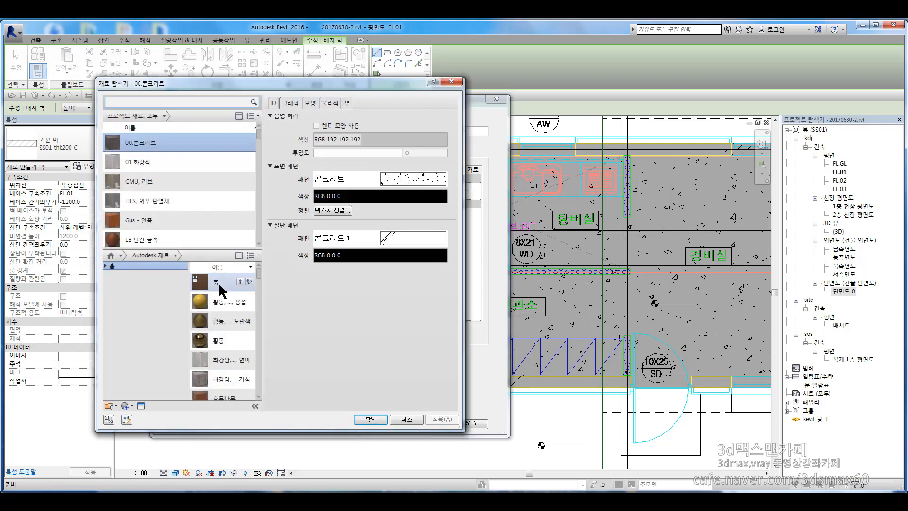
pyautogui.click(177, 199)
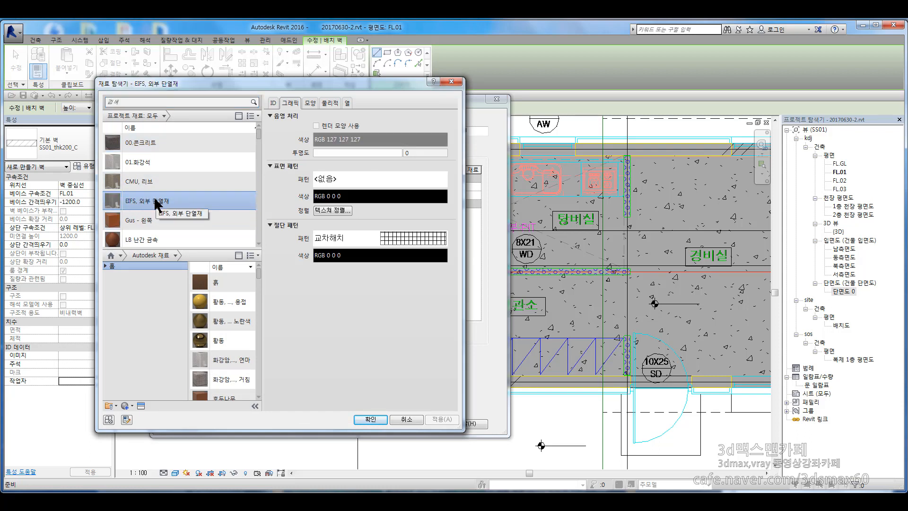
pyautogui.click(382, 419)
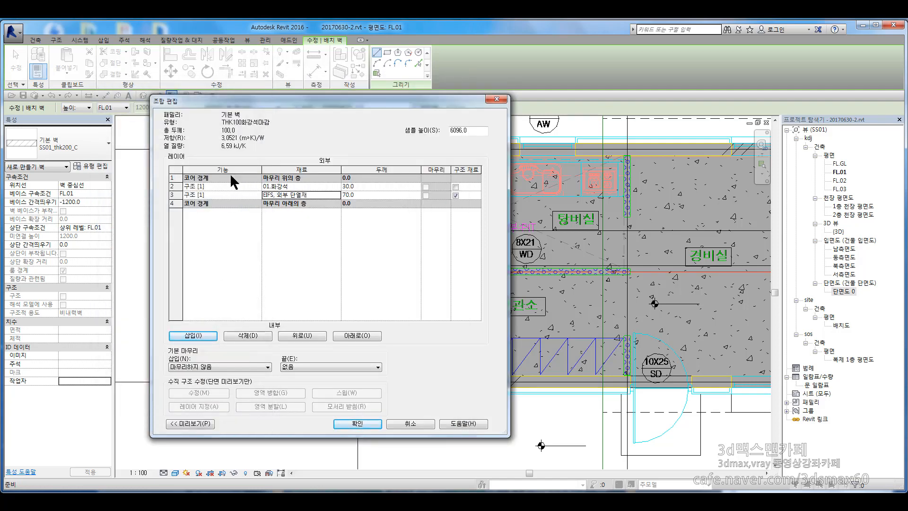
# Set the granite layer's function to 마감재 1 [4] and the insulation layer's to 단열/공기 층 [3], and accept the wall type.
pyautogui.click(257, 185)
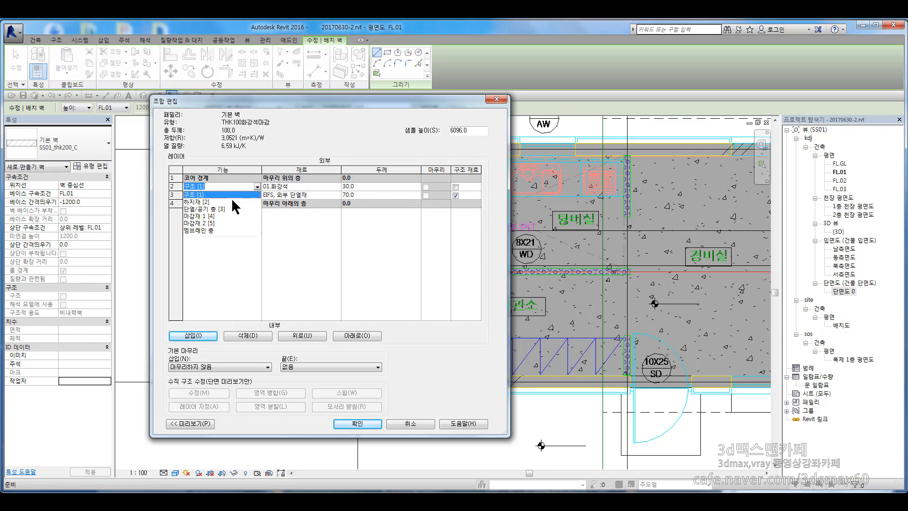
pyautogui.click(202, 216)
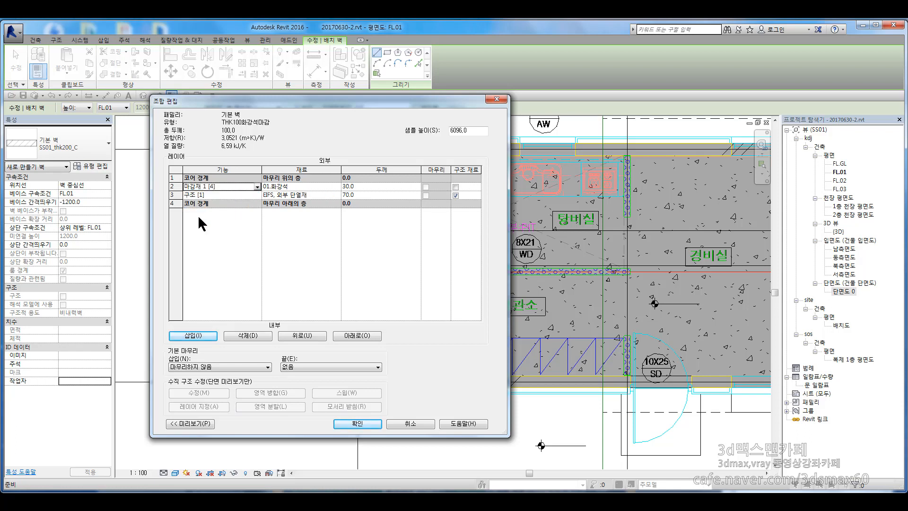
pyautogui.click(256, 194)
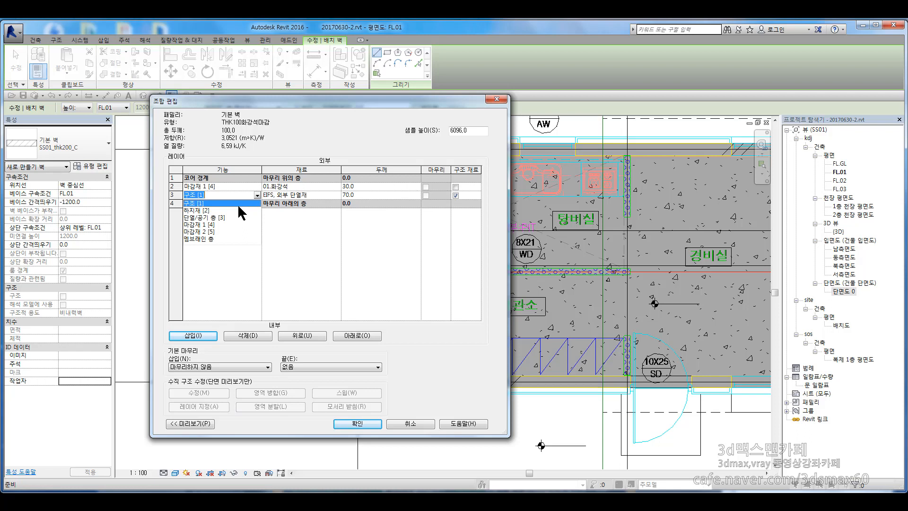
pyautogui.click(202, 218)
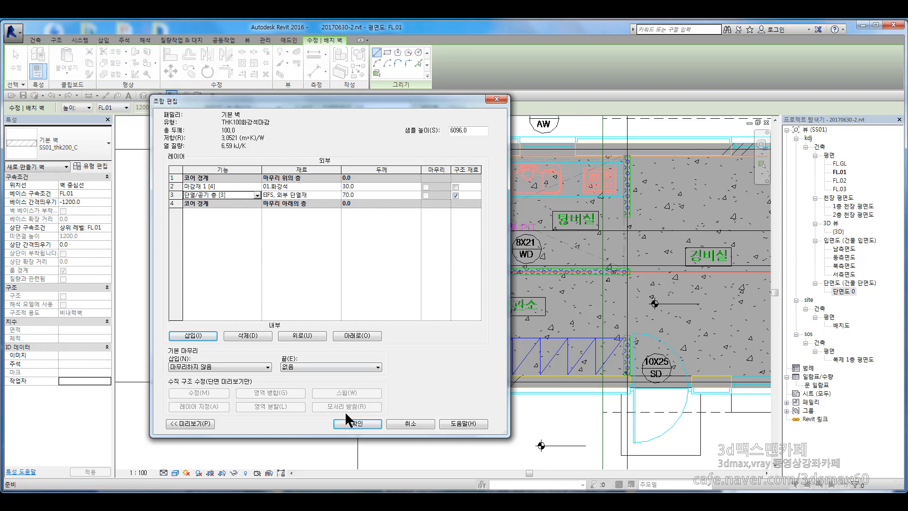
pyautogui.click(351, 424)
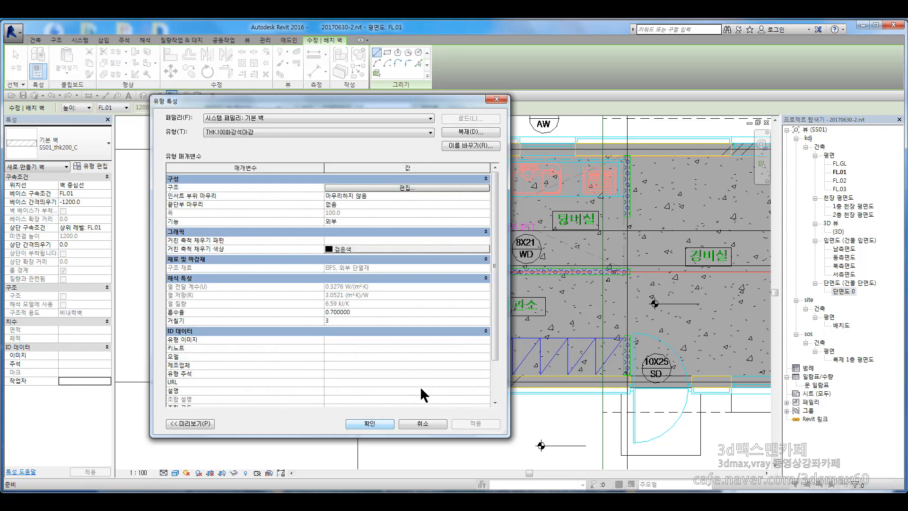
pyautogui.click(372, 422)
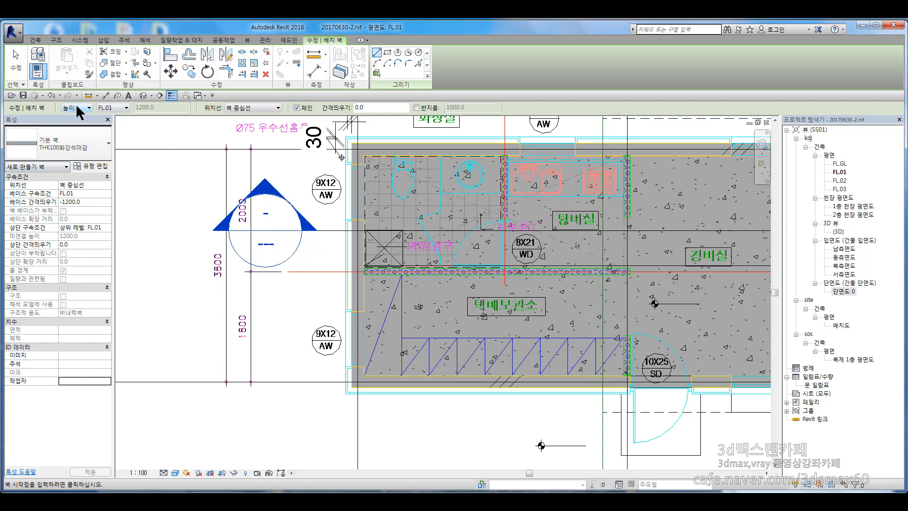
# Set the new wall's height up to level FL.02 and its base offset to 0.
pyautogui.moveTo(425, 227); pyautogui.dragTo(422, 300, button='middle')
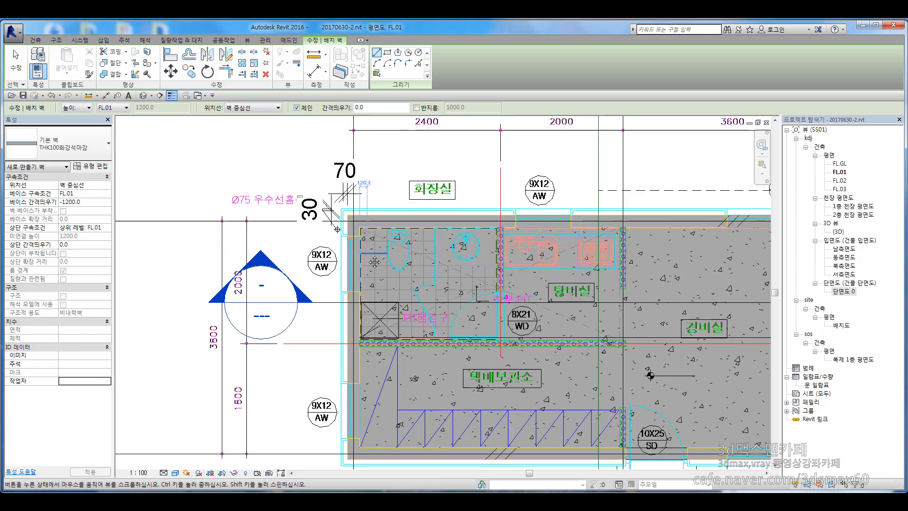
pyautogui.click(66, 107)
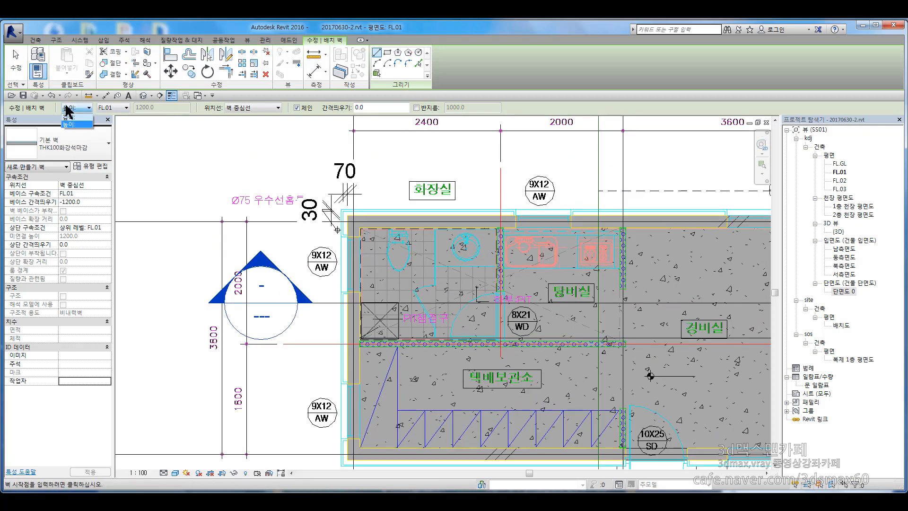
pyautogui.click(68, 124)
pyautogui.click(113, 108)
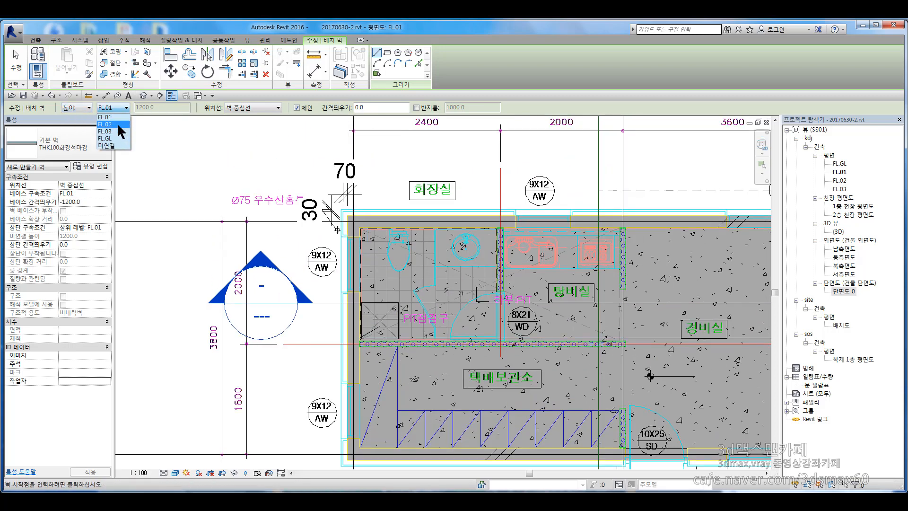
pyautogui.click(118, 124)
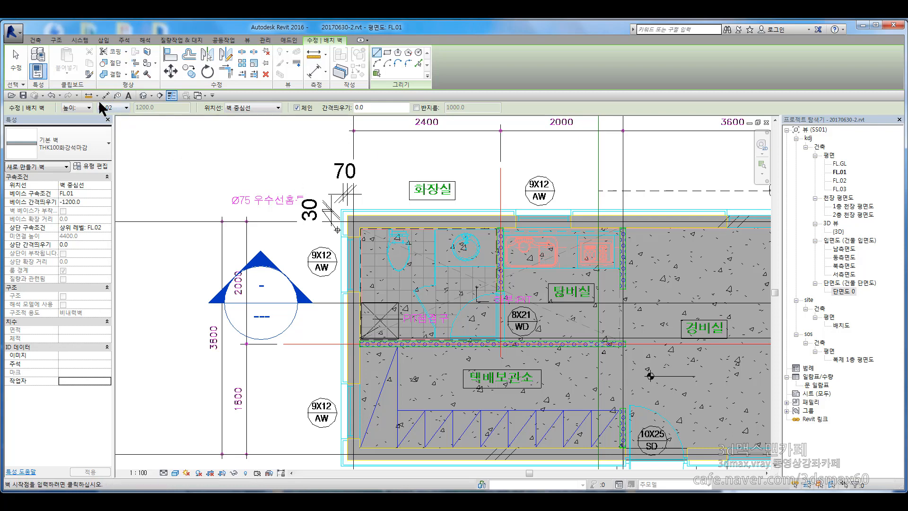
pyautogui.click(94, 202)
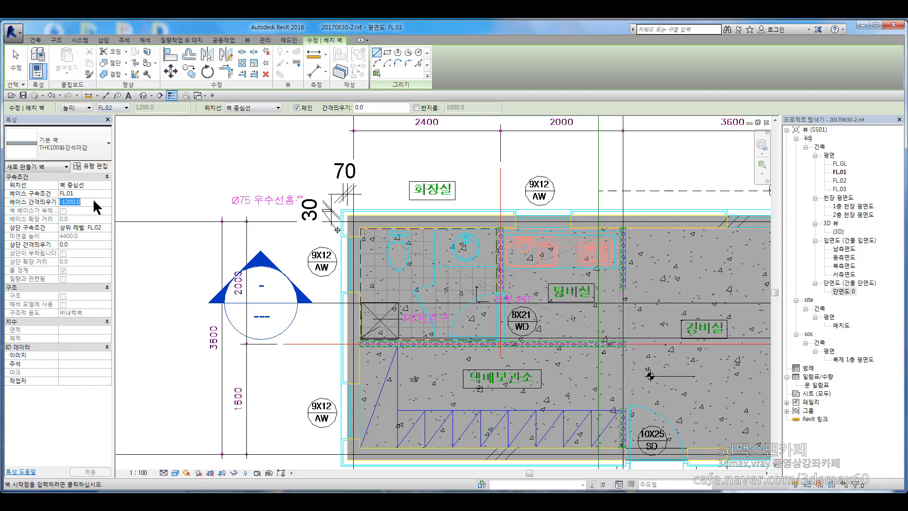
pyautogui.write('0')
pyautogui.press('Return')
pyautogui.scroll(-2, 398, 158)
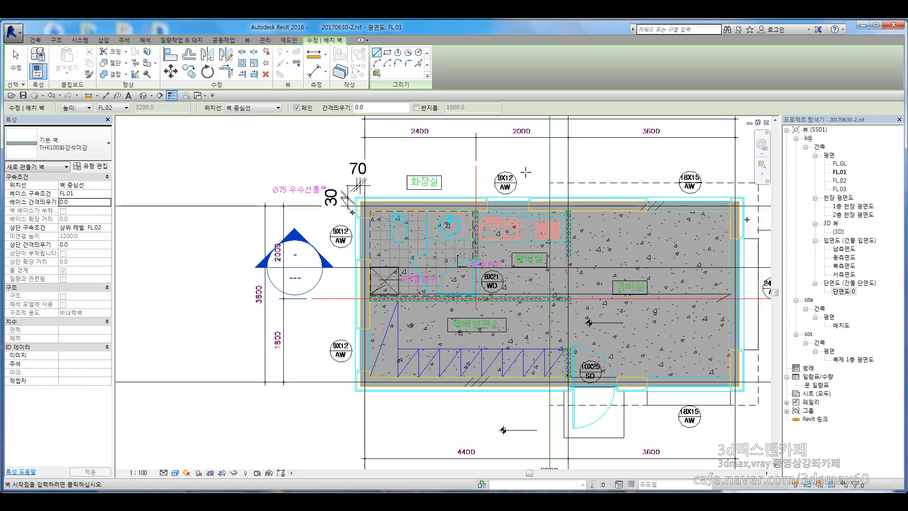
pyautogui.click(537, 168)
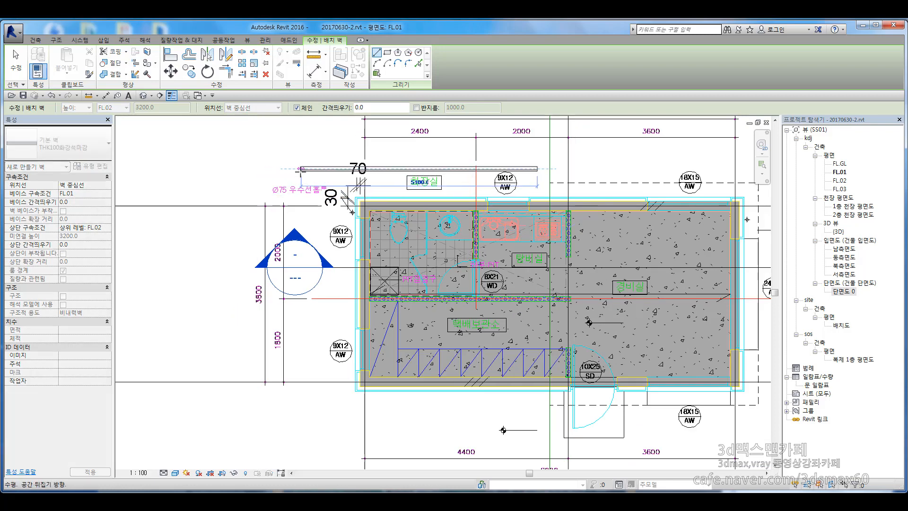
pyautogui.click(301, 169)
pyautogui.scroll(5, 293, 173)
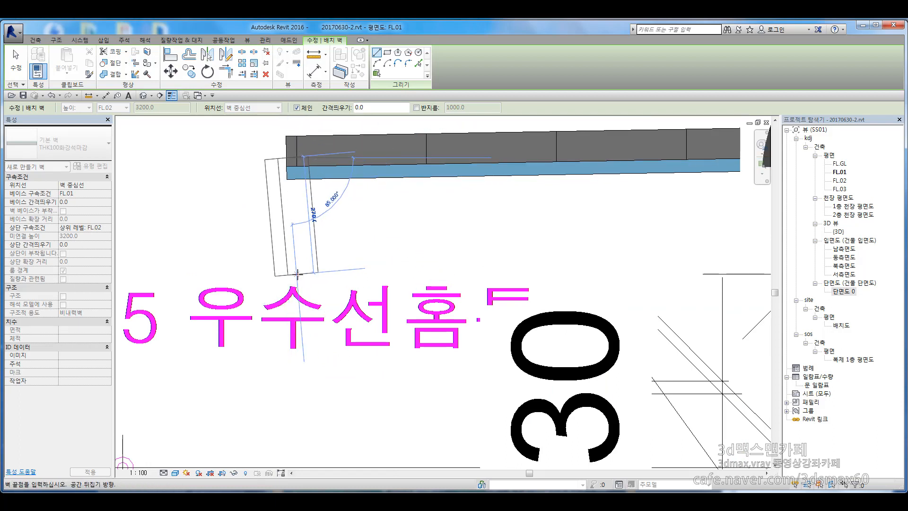
pyautogui.scroll(-5, 301, 271)
pyautogui.press('Escape')
pyautogui.press('Escape')
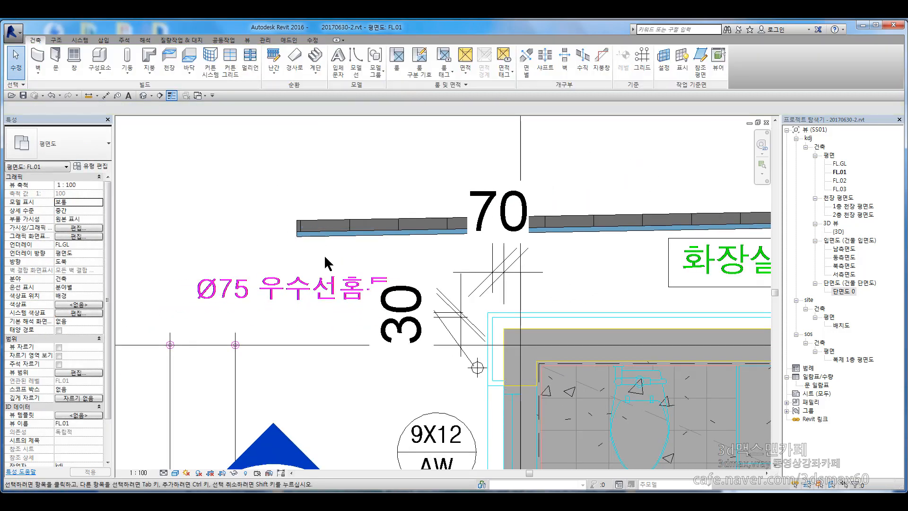
pyautogui.scroll(-5, 303, 151)
# Draw three chained THK100화강석마감 walls loosely around the building's north, west and south sides, ending near the entrance door.
pyautogui.click(37, 57)
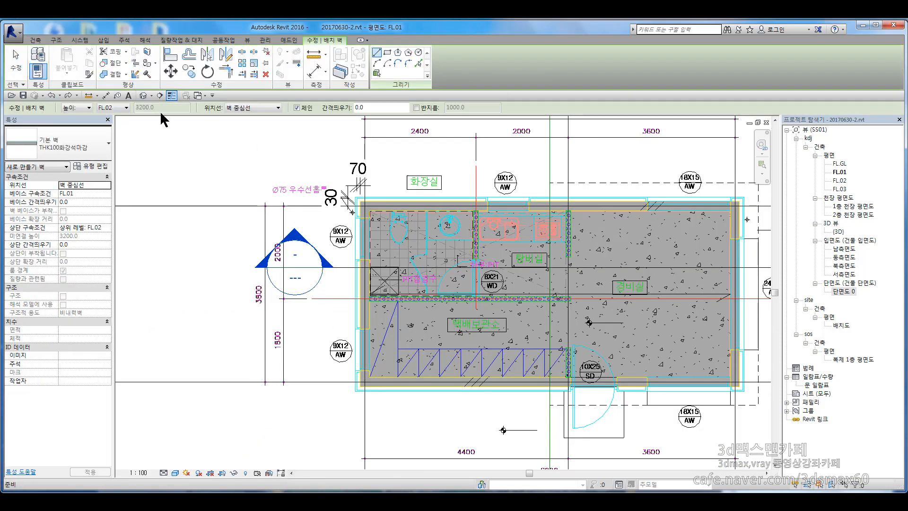
pyautogui.click(541, 167)
pyautogui.scroll(5, 330, 184)
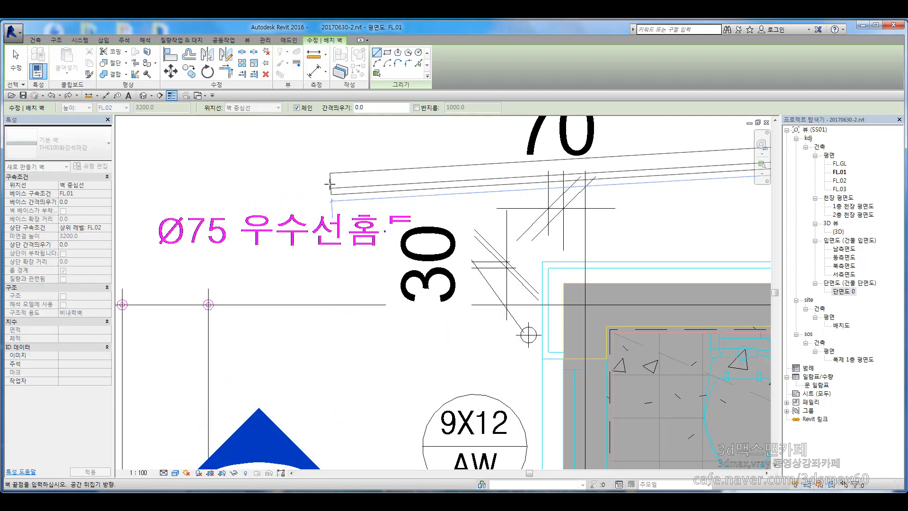
pyautogui.click(330, 185)
pyautogui.scroll(-5, 321, 245)
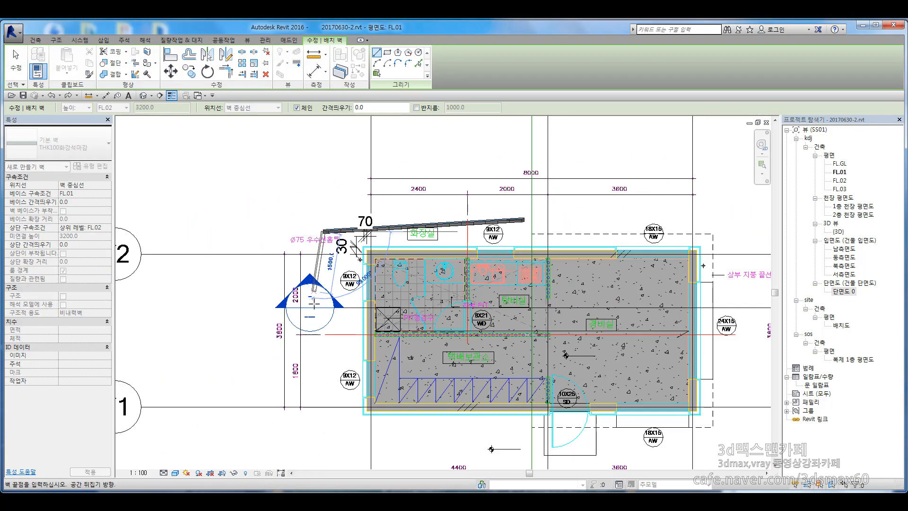
pyautogui.moveTo(314, 293); pyautogui.dragTo(326, 175, button='middle')
pyautogui.click(341, 325)
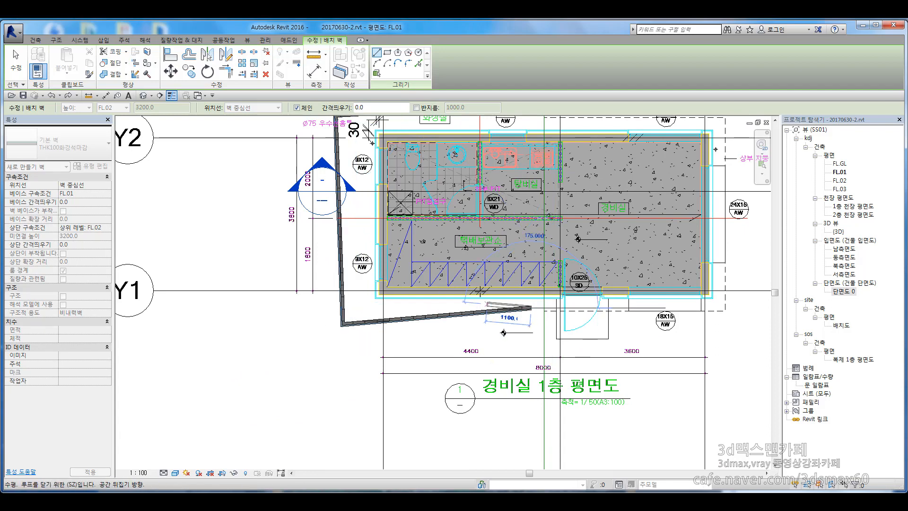
pyautogui.click(531, 308)
pyautogui.press('Escape')
pyautogui.press('Escape')
# Align the inner faces of the south, west and north granite finish walls with the outer faces of the concrete walls.
pyautogui.scroll(5, 387, 303)
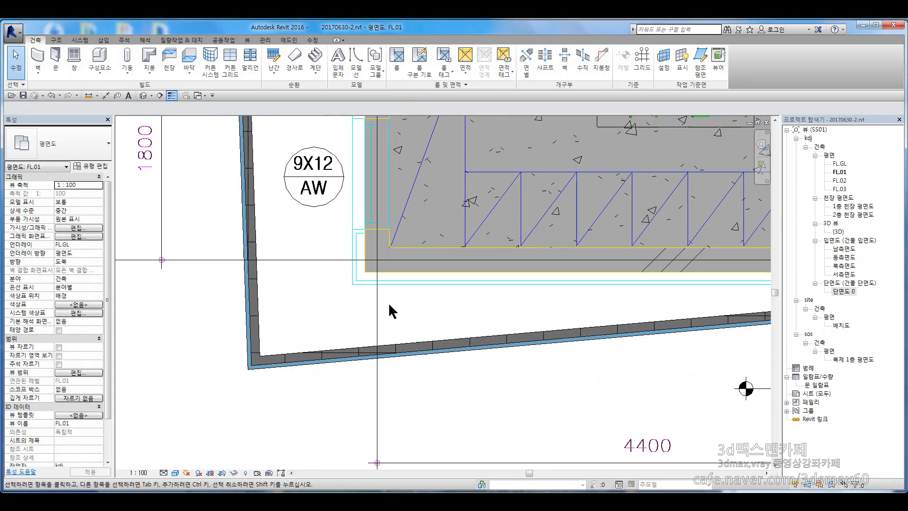
pyautogui.press('a')
pyautogui.press('l')
pyautogui.scroll(3, 389, 303)
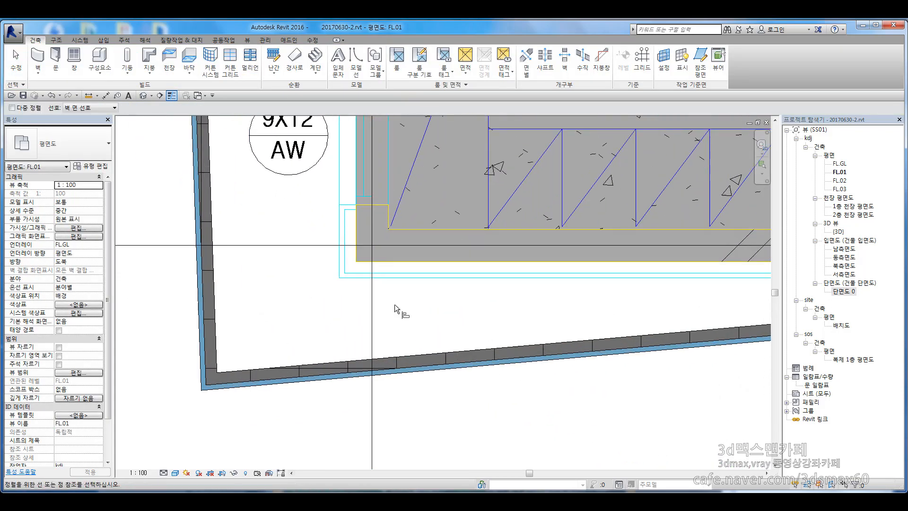
pyautogui.click(455, 254)
pyautogui.click(492, 365)
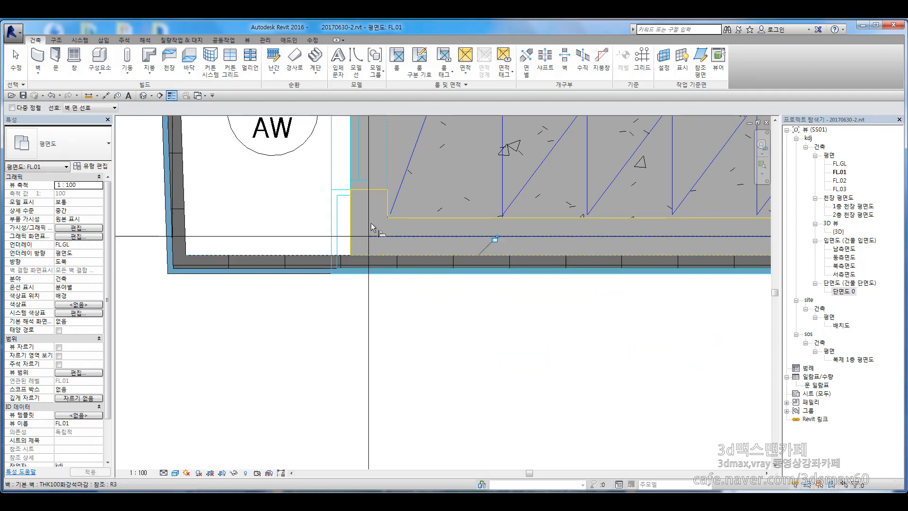
pyautogui.click(350, 223)
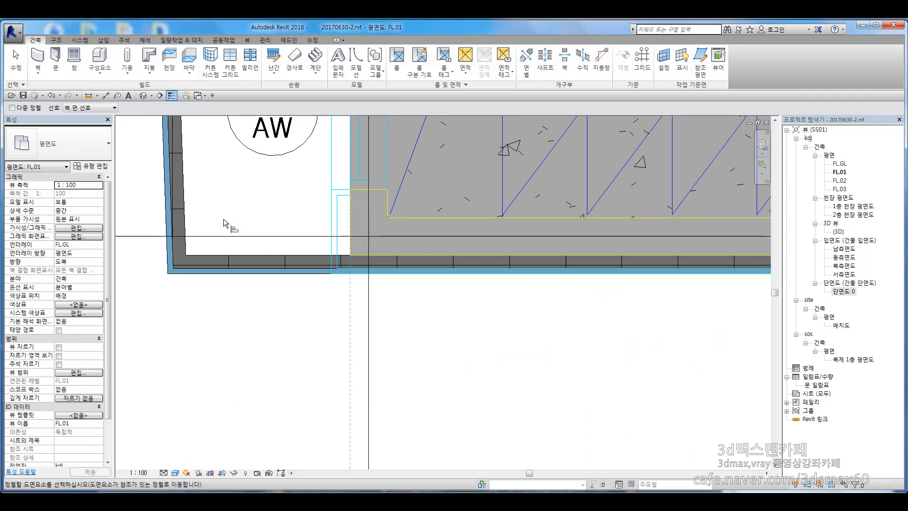
pyautogui.click(185, 223)
pyautogui.scroll(-3, 588, 277)
pyautogui.scroll(5, 447, 215)
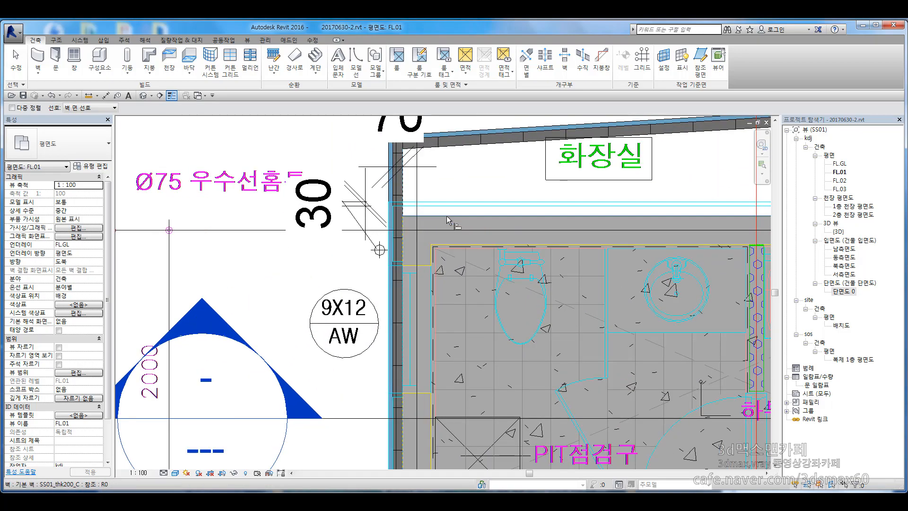
# Align the free ends of the north and south granite finish walls with the vertical reference plane.
pyautogui.moveTo(655, 247); pyautogui.dragTo(272, 258, button='middle')
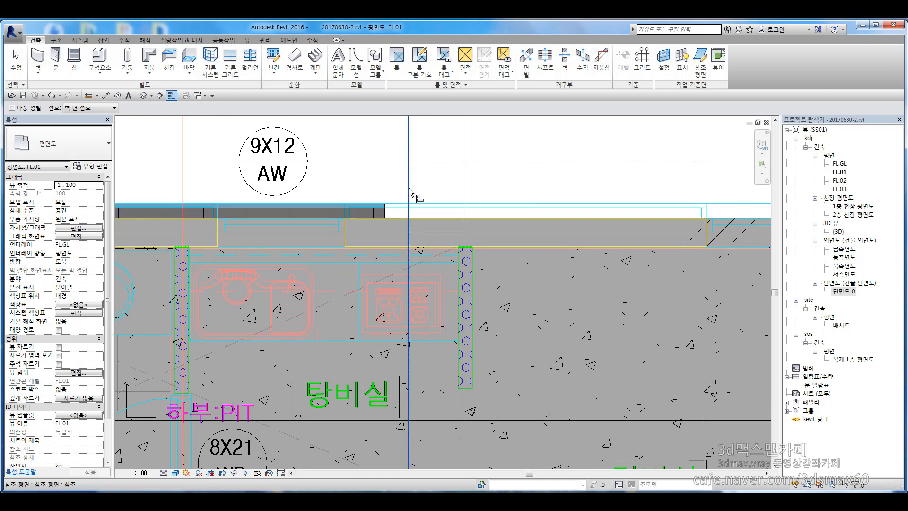
pyautogui.click(410, 198)
pyautogui.click(389, 215)
pyautogui.scroll(-3, 371, 148)
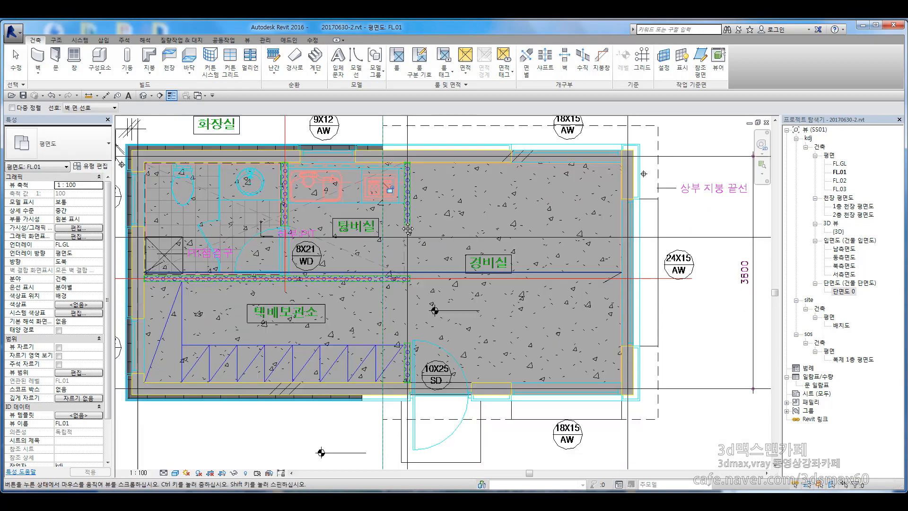
pyautogui.scroll(3, 400, 342)
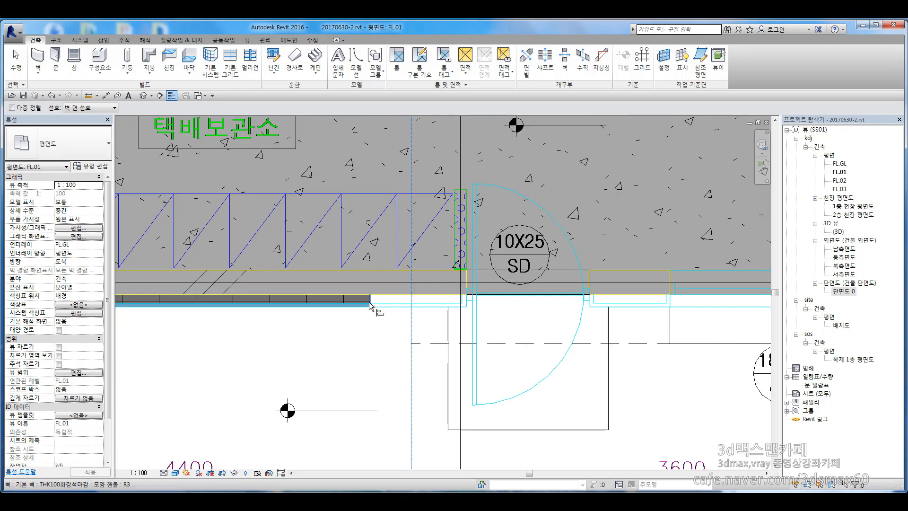
pyautogui.click(409, 307)
pyautogui.press('Escape')
pyautogui.press('Escape')
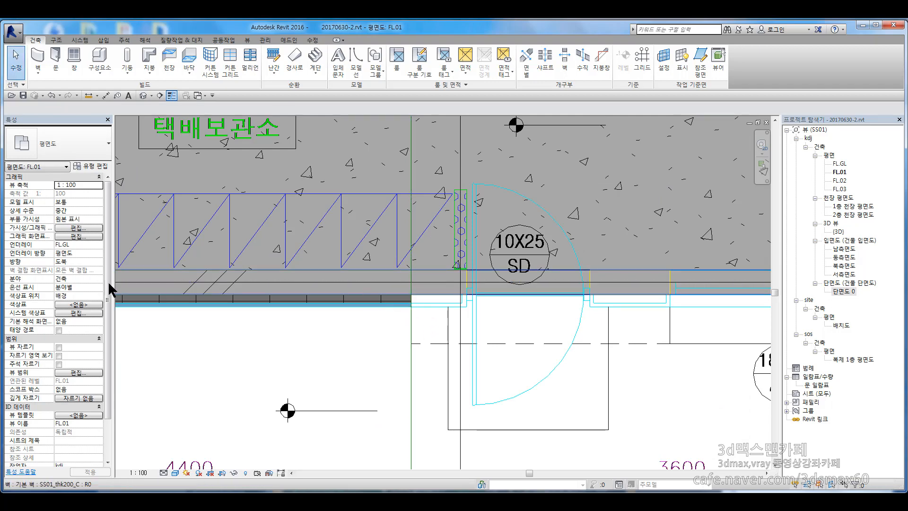
# Examine in section 단면도 0 and the 3D view how the granite finish walls meet the roof parapet.
pyautogui.doubleClick(839, 290)
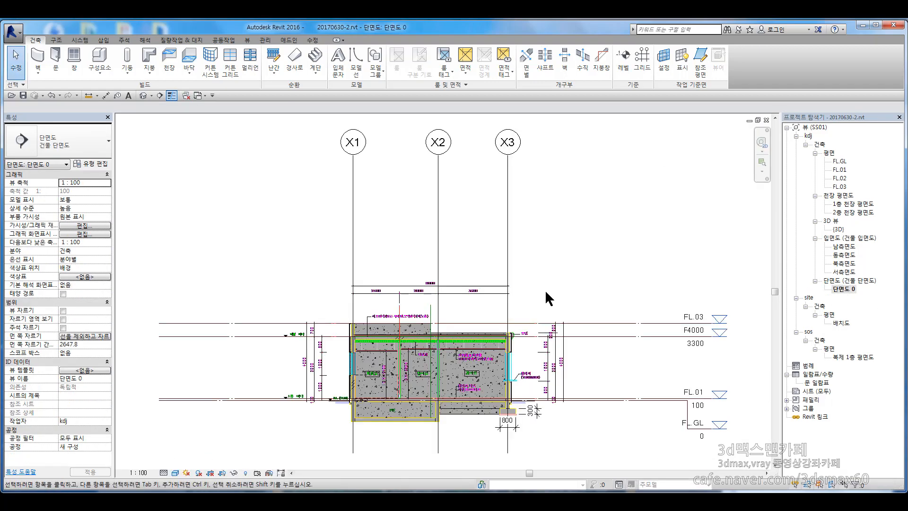
pyautogui.scroll(5, 407, 333)
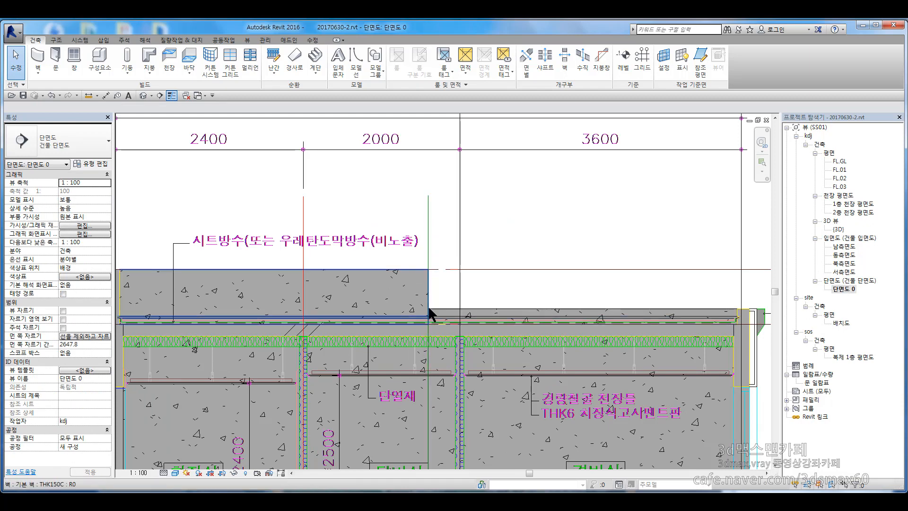
pyautogui.hotkey('ctrl', 'Tab')
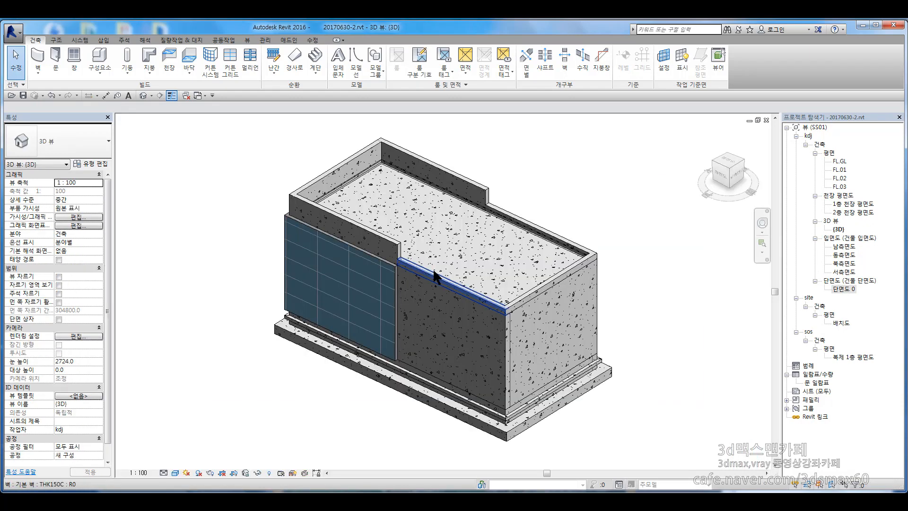
pyautogui.keyDown('shift'); pyautogui.moveTo(353, 311); pyautogui.dragTo(462, 279, button='middle'); pyautogui.keyUp('shift')
pyautogui.scroll(5, 412, 292)
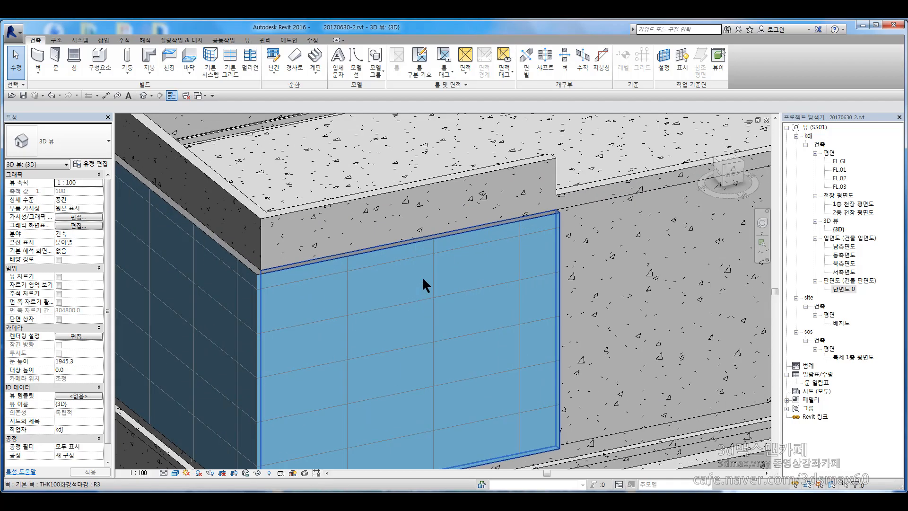
pyautogui.scroll(4, 422, 275)
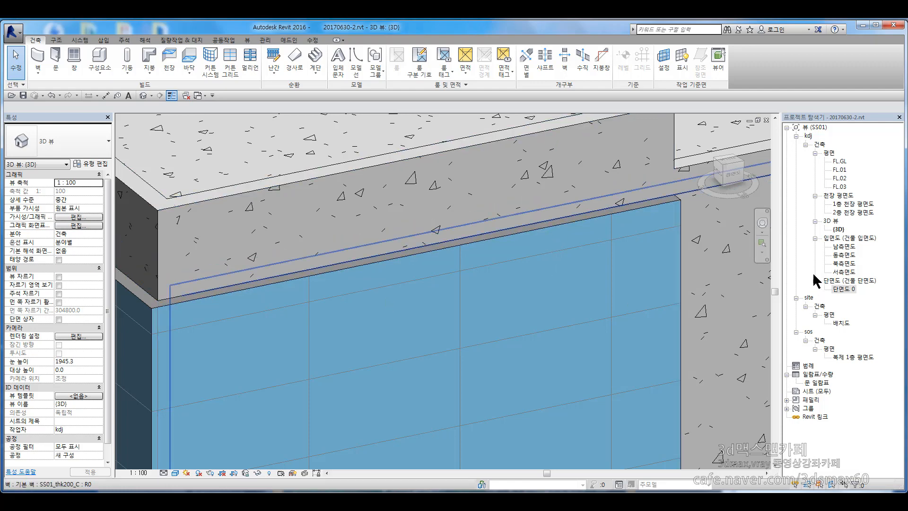
pyautogui.doubleClick(844, 289)
pyautogui.scroll(5, 284, 288)
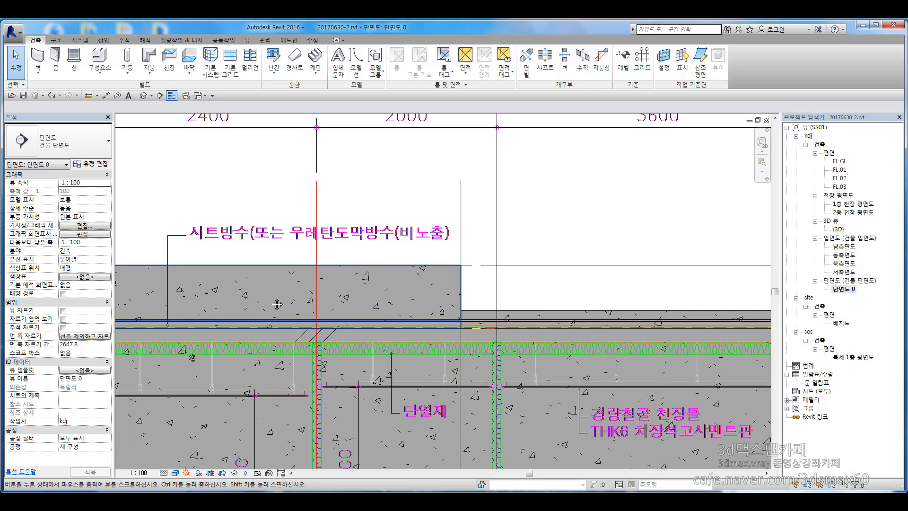
pyautogui.scroll(2, 700, 284)
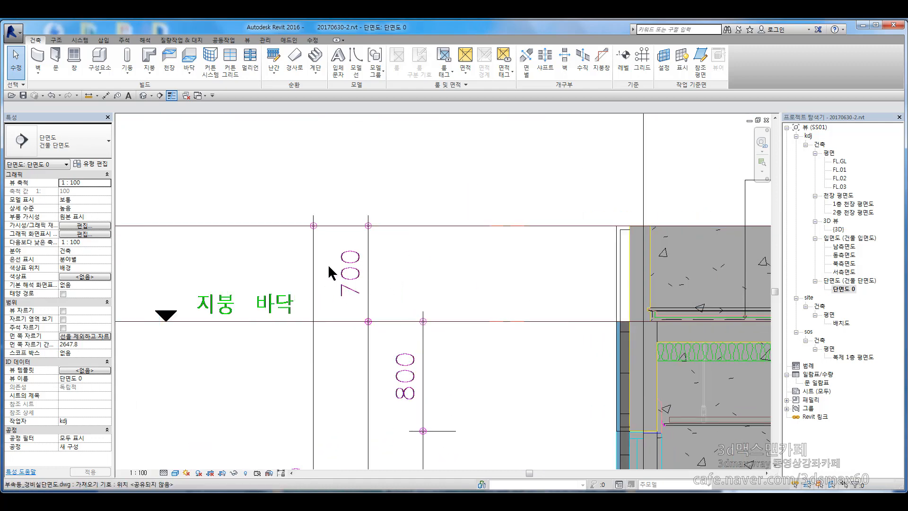
# Dimension the vertical gap between level FL.01 and the top of the 100X100 wall sweep below the granite finish wall.
pyautogui.click(622, 334)
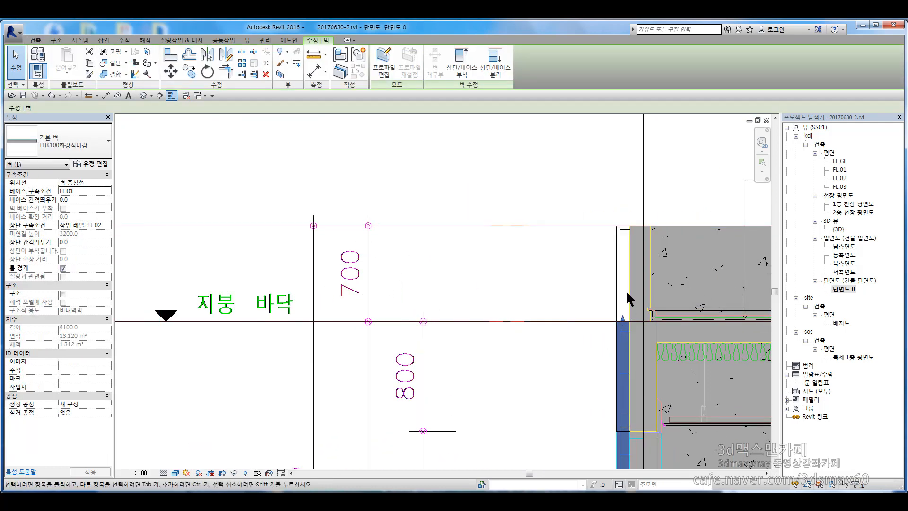
pyautogui.scroll(-3, 623, 227)
pyautogui.scroll(3, 600, 203)
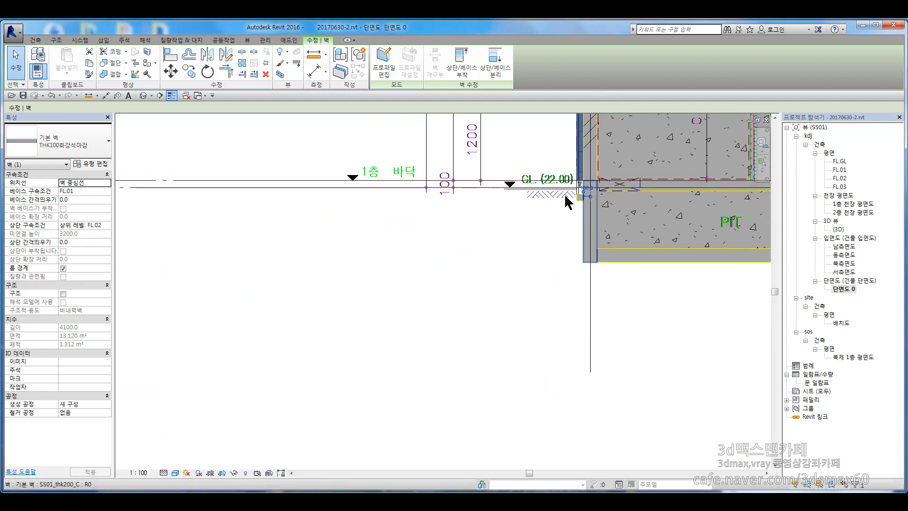
pyautogui.scroll(3, 600, 202)
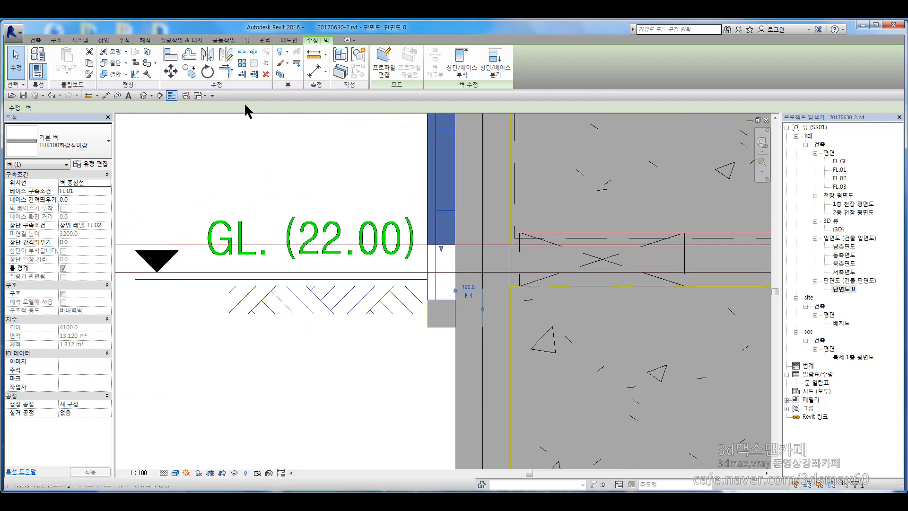
pyautogui.click(221, 121)
pyautogui.click(106, 95)
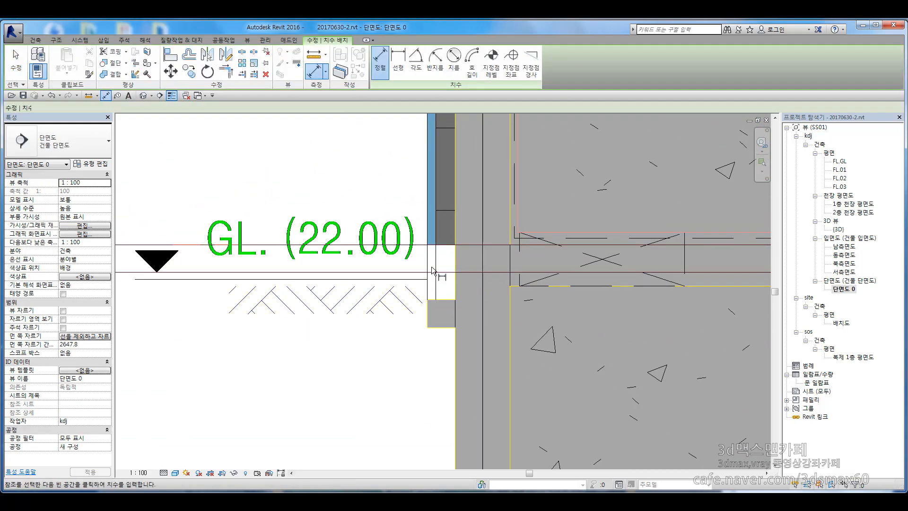
pyautogui.click(407, 245)
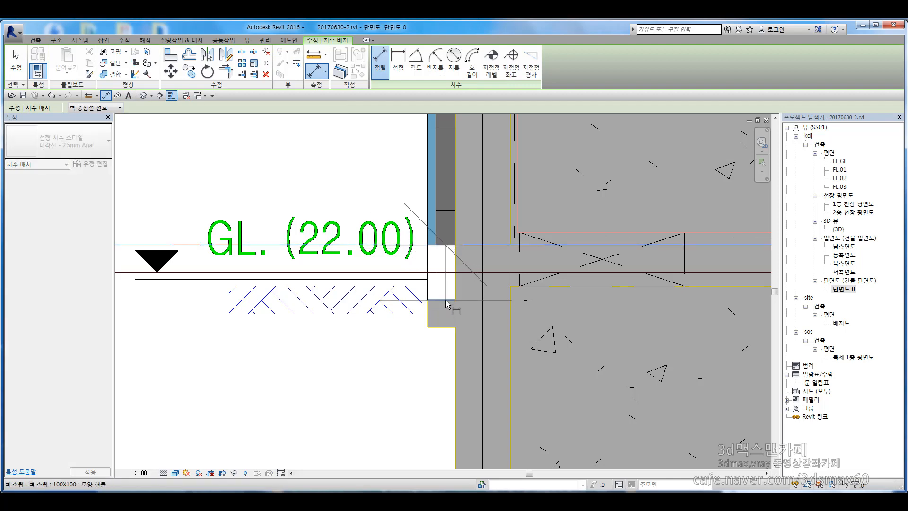
pyautogui.click(337, 375)
pyautogui.scroll(-2, 286, 285)
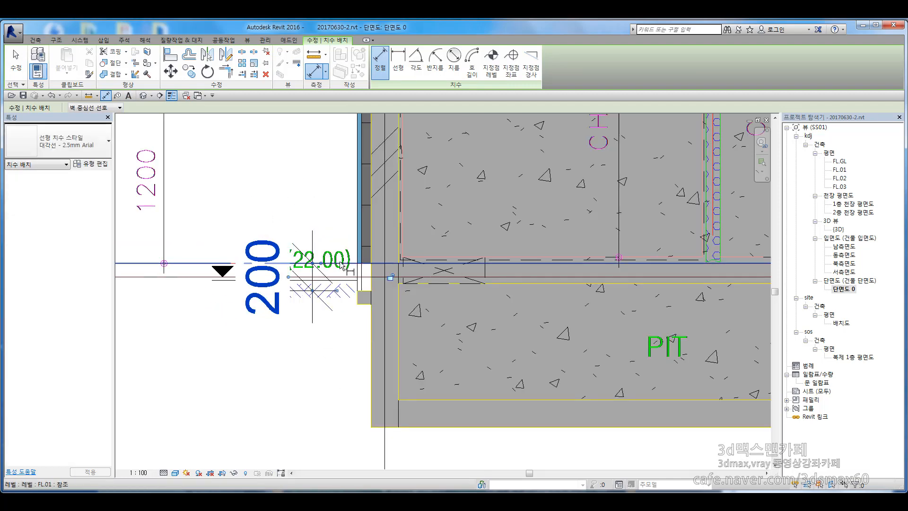
pyautogui.moveTo(351, 268); pyautogui.dragTo(366, 396, button='middle')
pyautogui.moveTo(359, 308); pyautogui.dragTo(400, 112, button='middle')
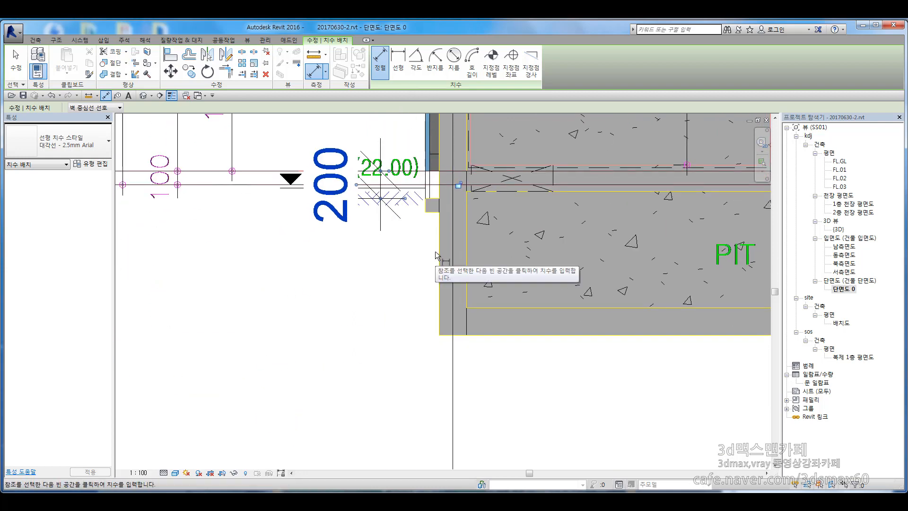
# Select all three THK100화강석마감 walls in the 3D view and set their base offset to -200.
pyautogui.hotkey('ctrl', 'Tab')
pyautogui.scroll(-3, 442, 257)
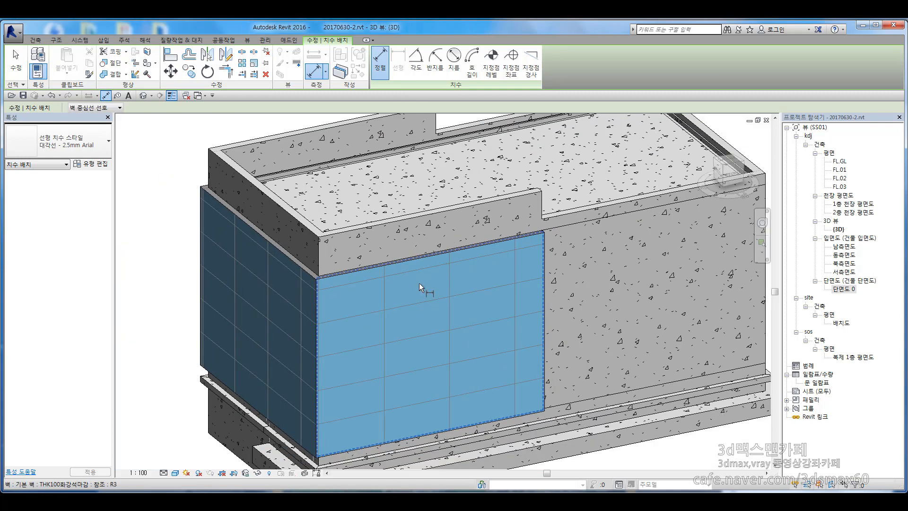
pyautogui.press('Escape')
pyautogui.keyDown('shift'); pyautogui.moveTo(280, 316); pyautogui.dragTo(504, 325, button='middle'); pyautogui.keyUp('shift')
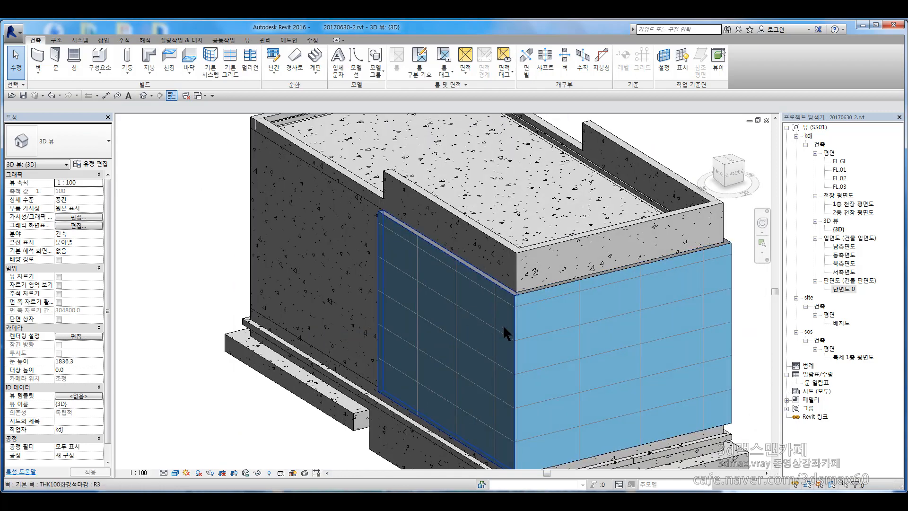
pyautogui.click(453, 321)
pyautogui.keyDown('shift'); pyautogui.moveTo(567, 320); pyautogui.dragTo(510, 303, button='middle'); pyautogui.keyUp('shift')
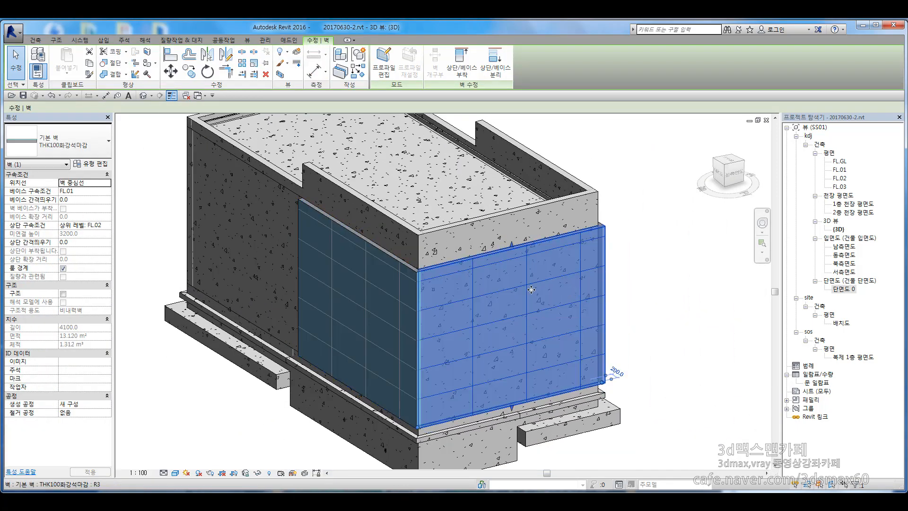
pyautogui.keyDown('ctrl'); pyautogui.click(332, 304); pyautogui.keyUp('ctrl')
pyautogui.keyDown('shift'); pyautogui.moveTo(500, 293); pyautogui.dragTo(470, 335, button='middle'); pyautogui.keyUp('shift')
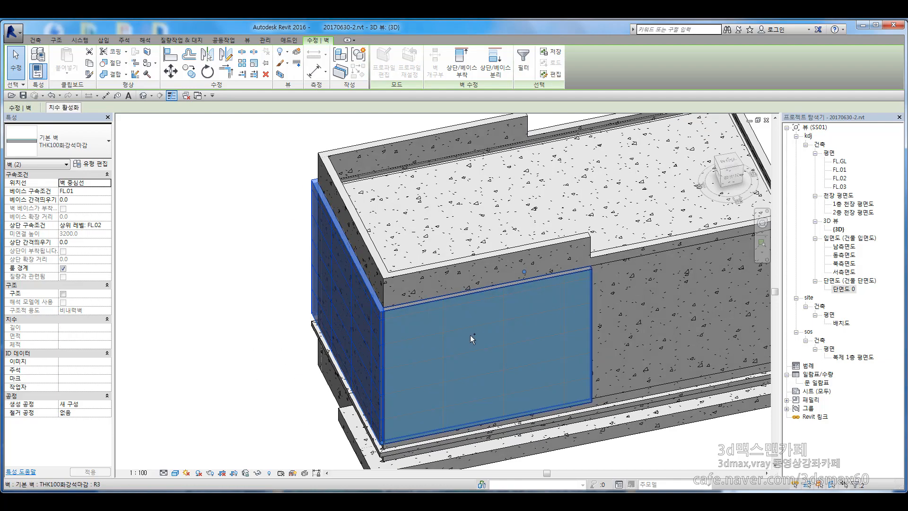
pyautogui.keyDown('ctrl'); pyautogui.click(468, 338); pyautogui.keyUp('ctrl')
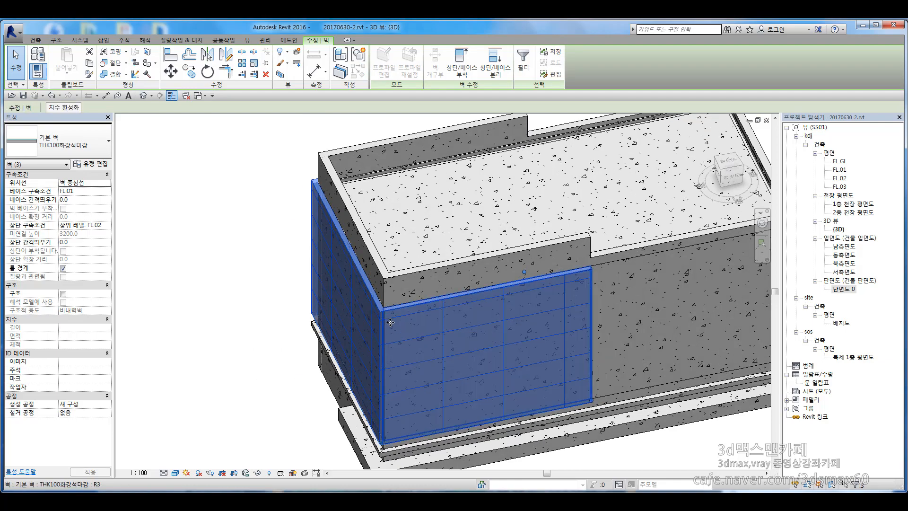
pyautogui.click(90, 200)
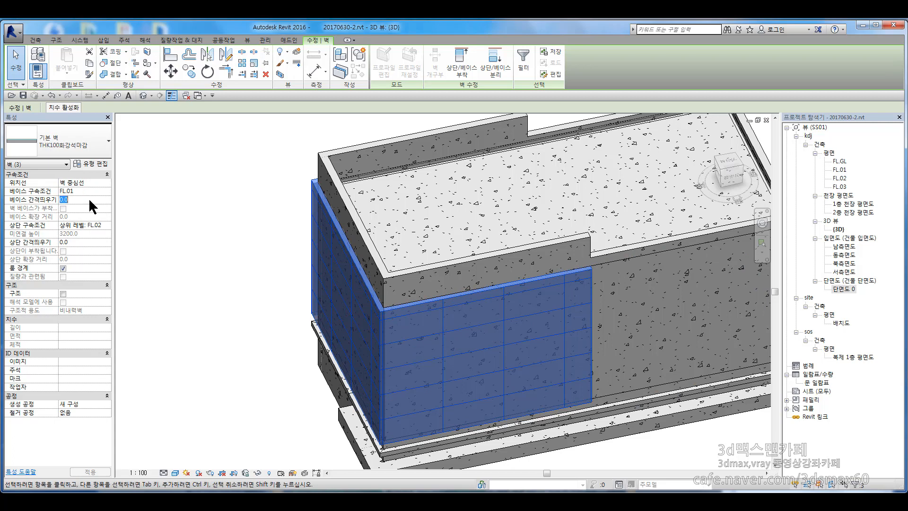
pyautogui.write('-200')
pyautogui.press('Return')
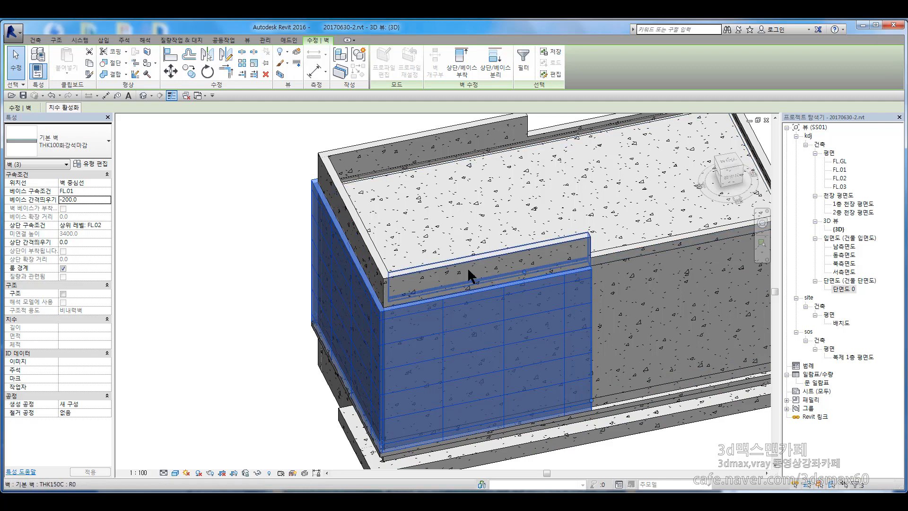
# Set the top offset of the three granite finish walls to 700 and check them around the building.
pyautogui.click(85, 243)
pyautogui.write('700')
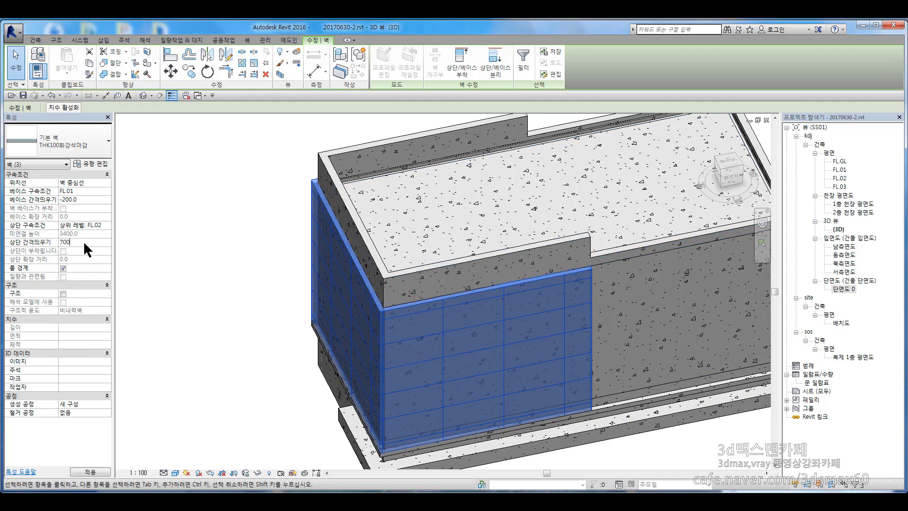
pyautogui.click(241, 297)
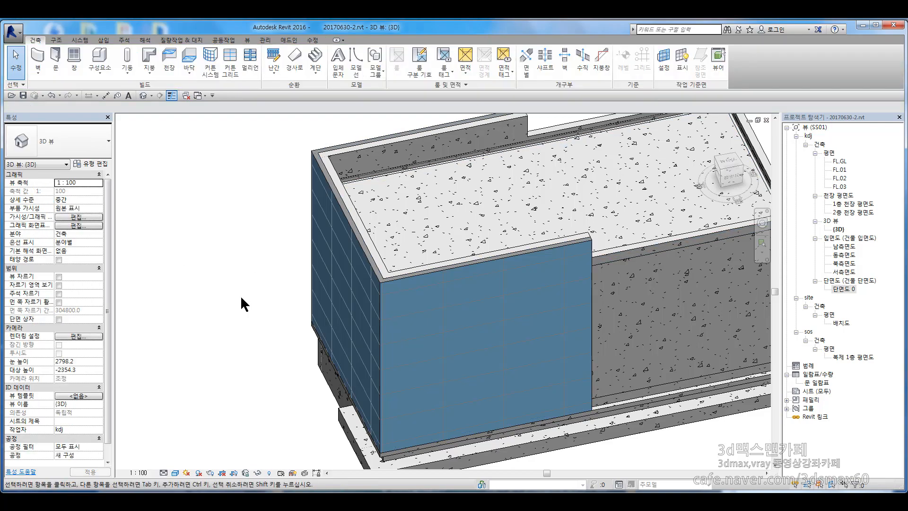
pyautogui.keyDown('shift'); pyautogui.moveTo(324, 302); pyautogui.dragTo(150, 289, button='middle'); pyautogui.keyUp('shift')
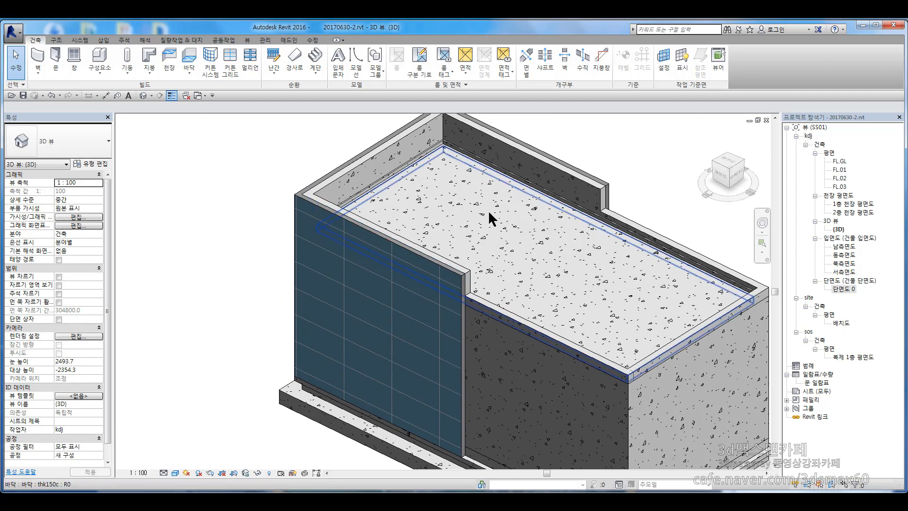
pyautogui.moveTo(488, 217); pyautogui.dragTo(387, 187, button='middle')
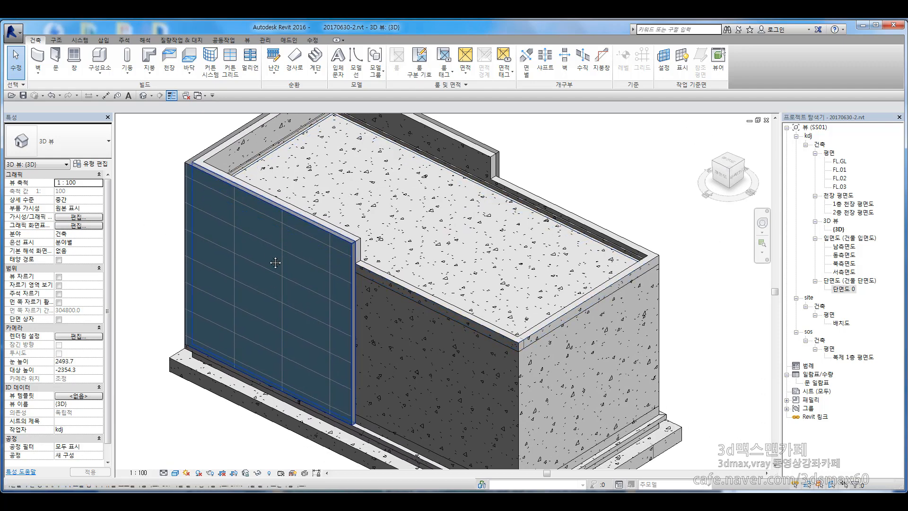
pyautogui.keyDown('shift'); pyautogui.moveTo(275, 263); pyautogui.dragTo(469, 224, button='middle'); pyautogui.keyUp('shift')
pyautogui.keyDown('shift'); pyautogui.moveTo(555, 223); pyautogui.dragTo(356, 256, button='middle'); pyautogui.keyUp('shift')
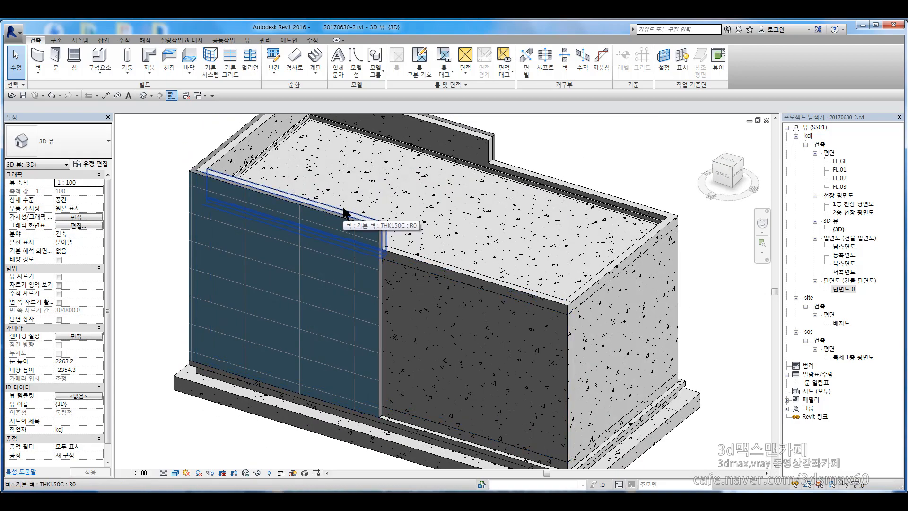